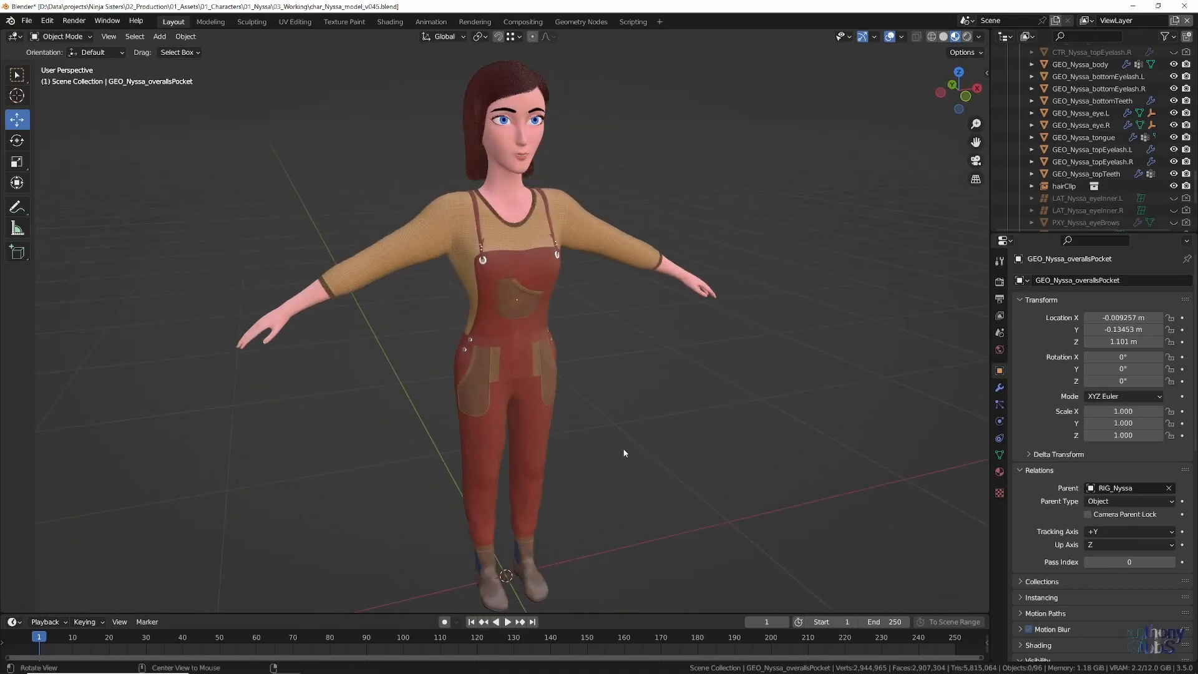
scroll(625, 381, "up", 3)
scroll(586, 454, "up", 4)
- Select the left boot and start moving it with G
mouse_move(587, 454)
middle_mouse_down("shift")
mouse_move(571, 265)
mouse_move(563, 402)
middle_mouse_up("shift")
left_click(581, 405)
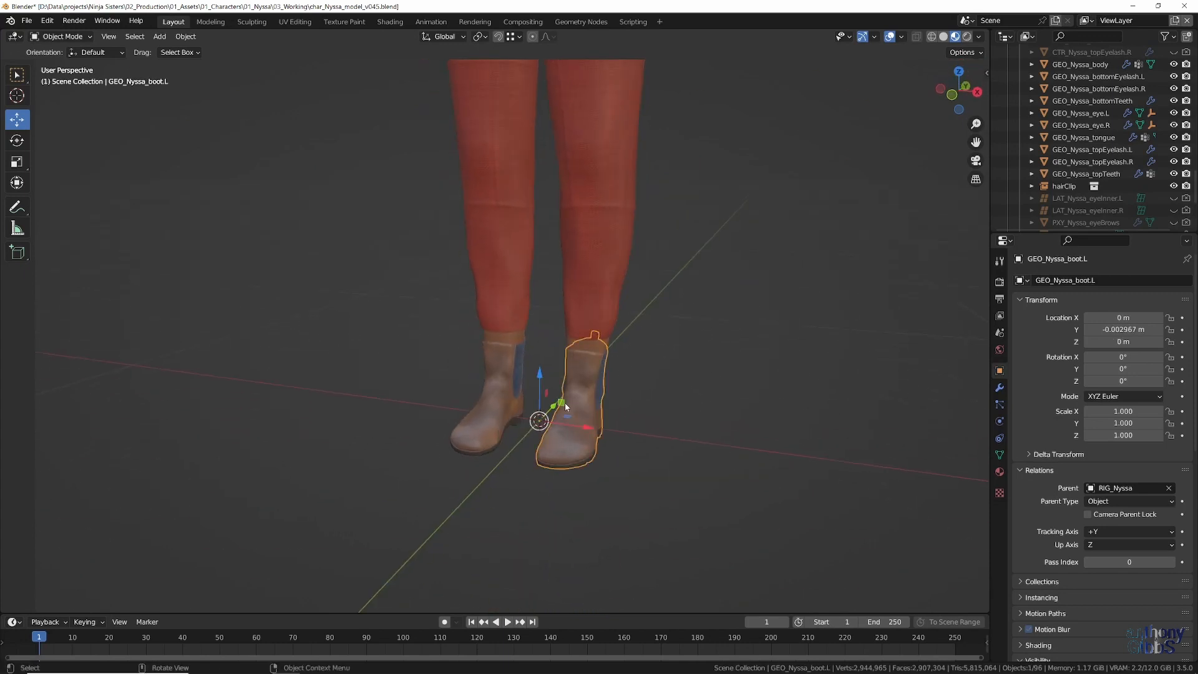
key("g")
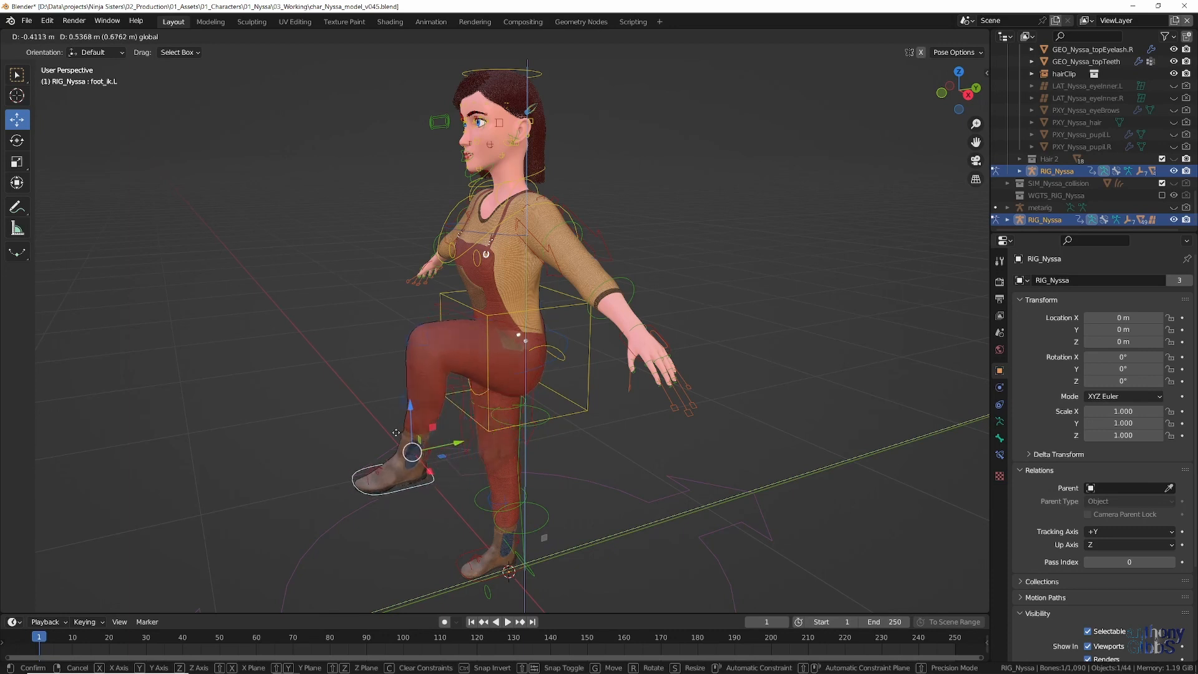
- Pull the foot IK control left, then lift the leg up and to the right
left_click_drag(396, 432, 344, 419)
mouse_move(315, 369)
left_mouse_down()
mouse_move(321, 353)
mouse_move(374, 412)
left_mouse_up()
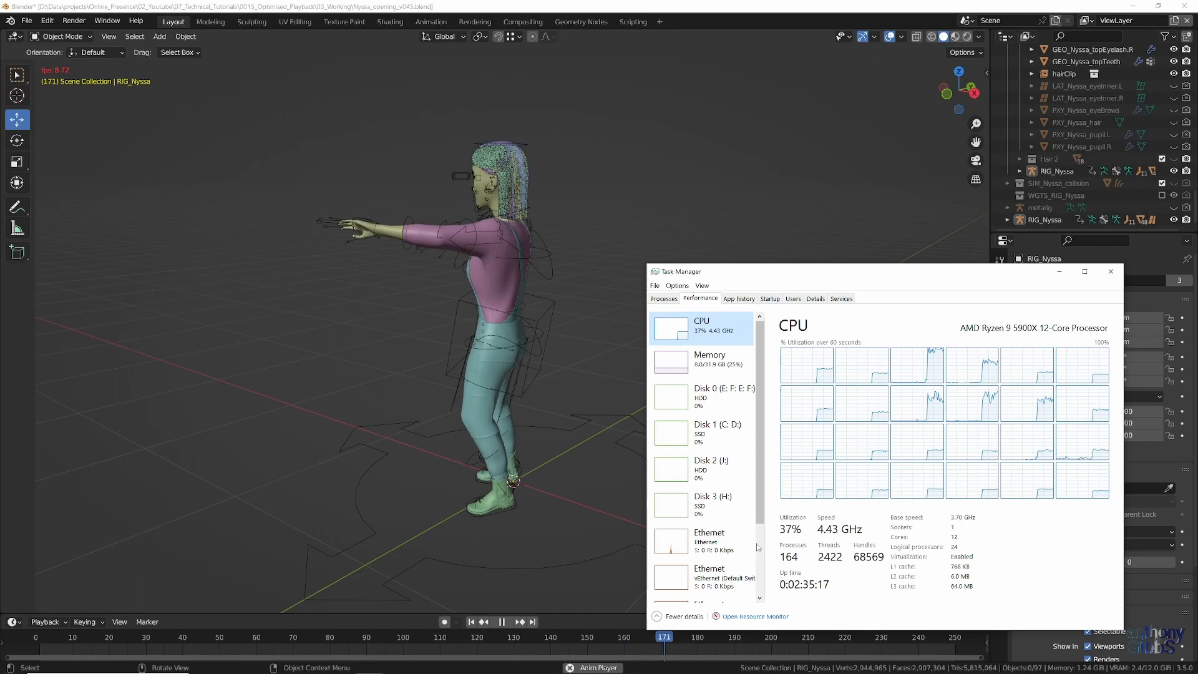
scroll(711, 468, "down", 3)
- View the graphics card's usage in Task Manager
left_click(721, 582)
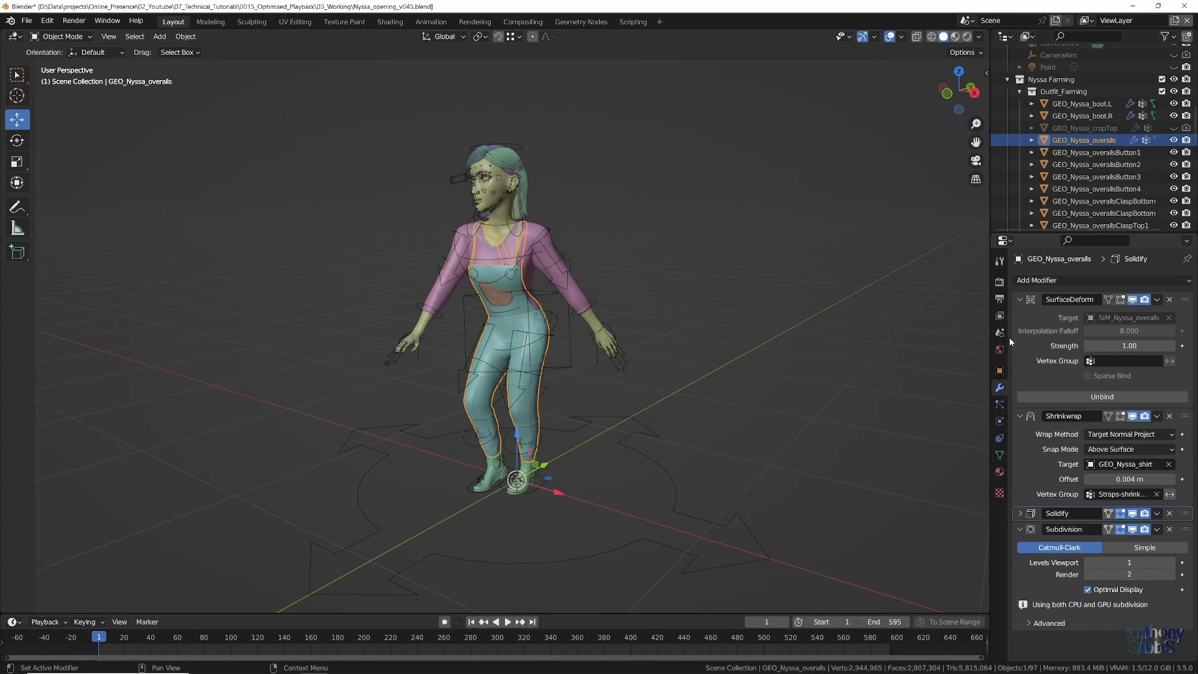
- Show the Render Properties with the Simplify panel and start playback
left_click(999, 287)
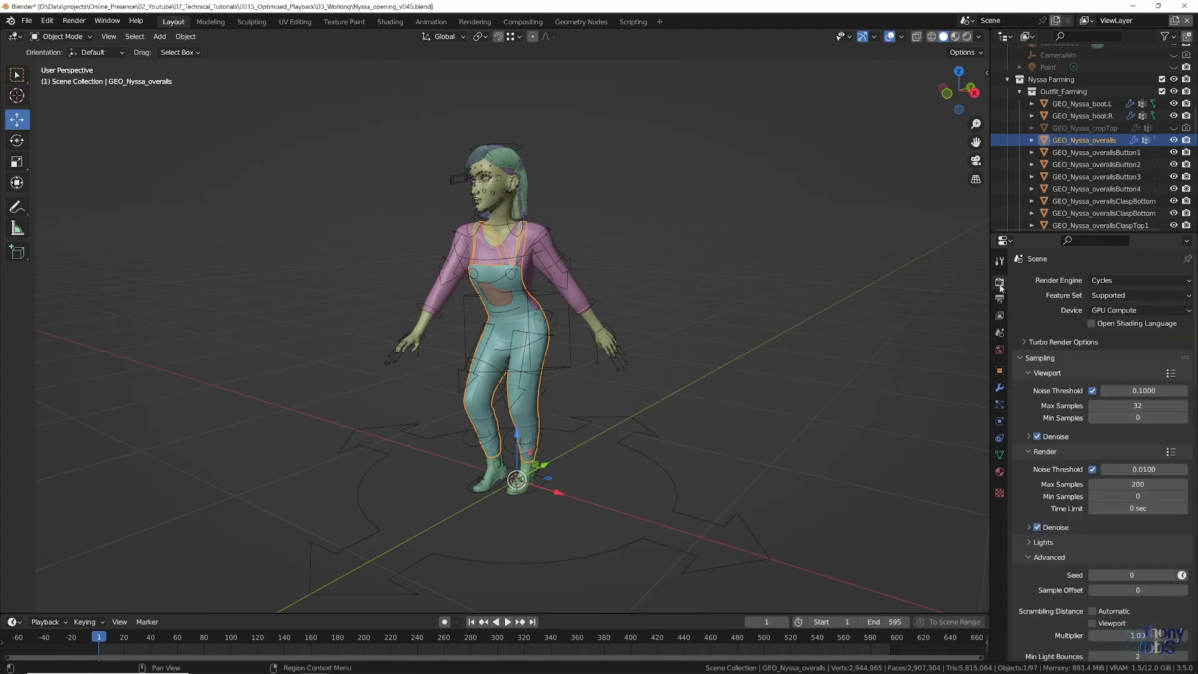
scroll(1085, 469, "down", 5)
scroll(1084, 468, "down", 5)
scroll(1084, 467, "down", 5)
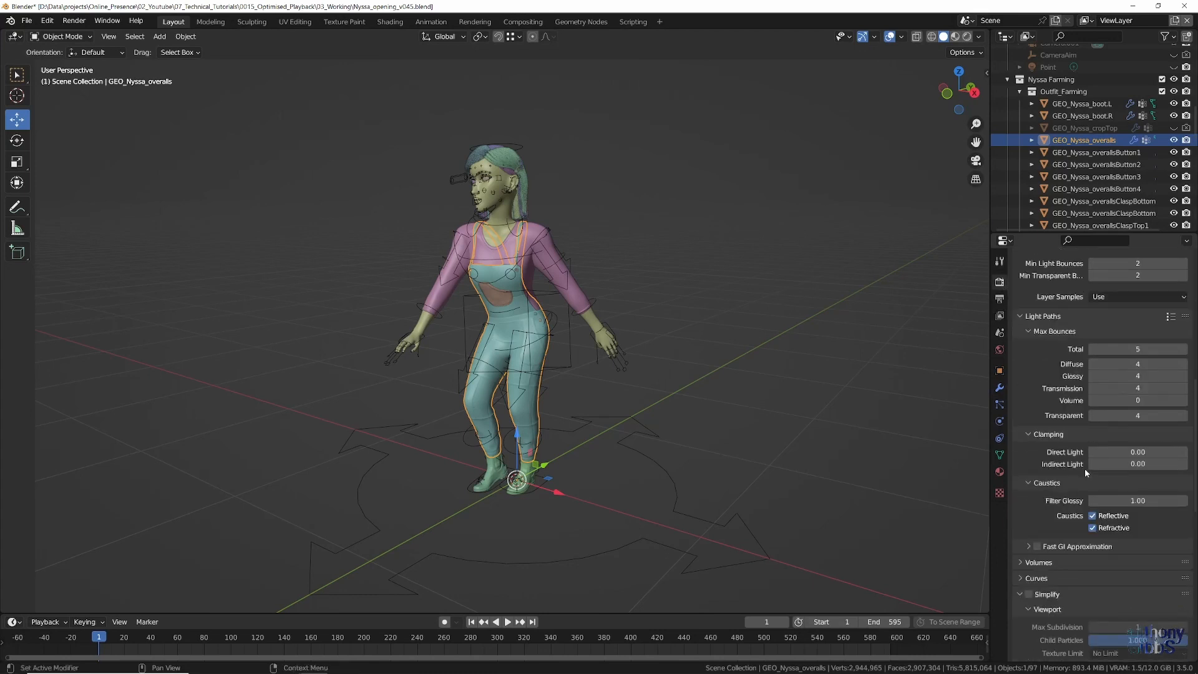
scroll(1084, 468, "down", 4)
scroll(1085, 468, "down", 3)
scroll(1084, 468, "down", 2)
scroll(1085, 467, "down", 2)
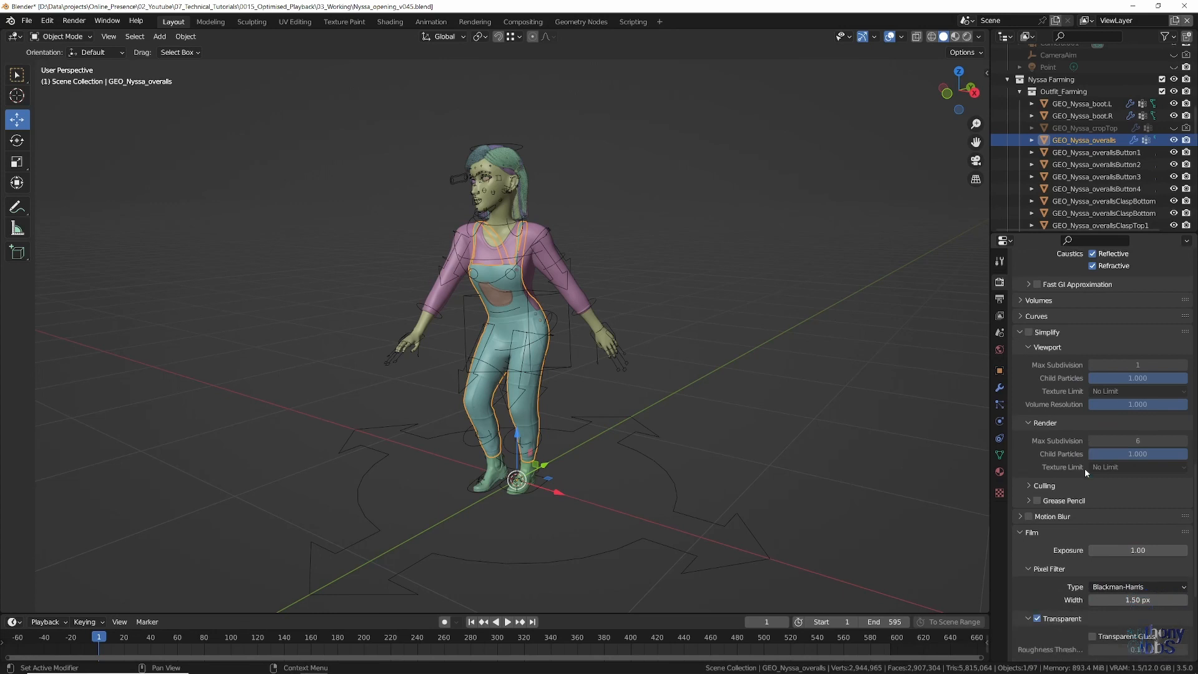
scroll(1085, 468, "down", 1)
scroll(1084, 468, "down", 1)
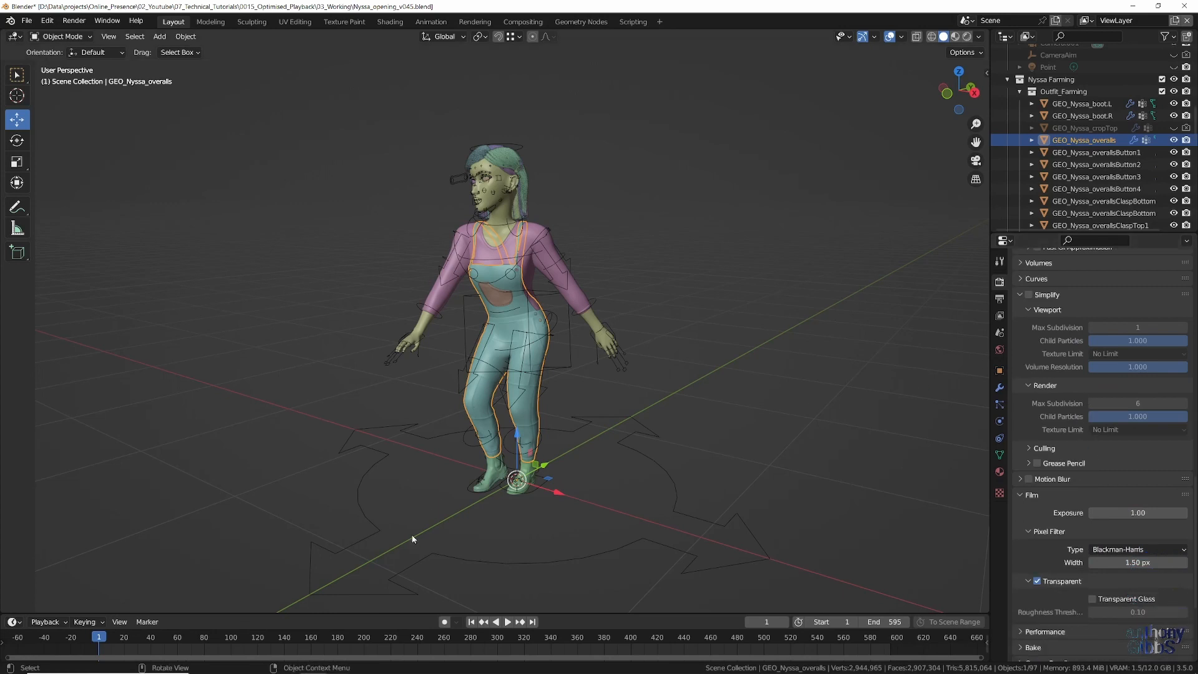
key("space")
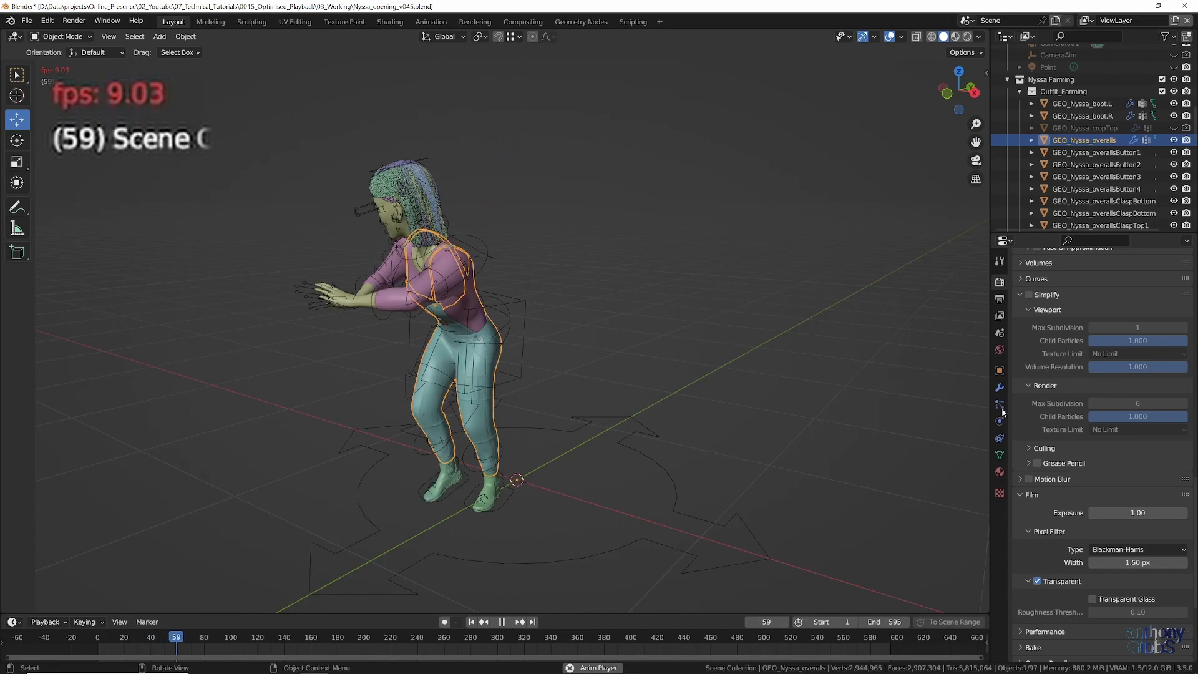
- Enable Simplify with Viewport Max Subdivision 0 during playback
left_click(1029, 296)
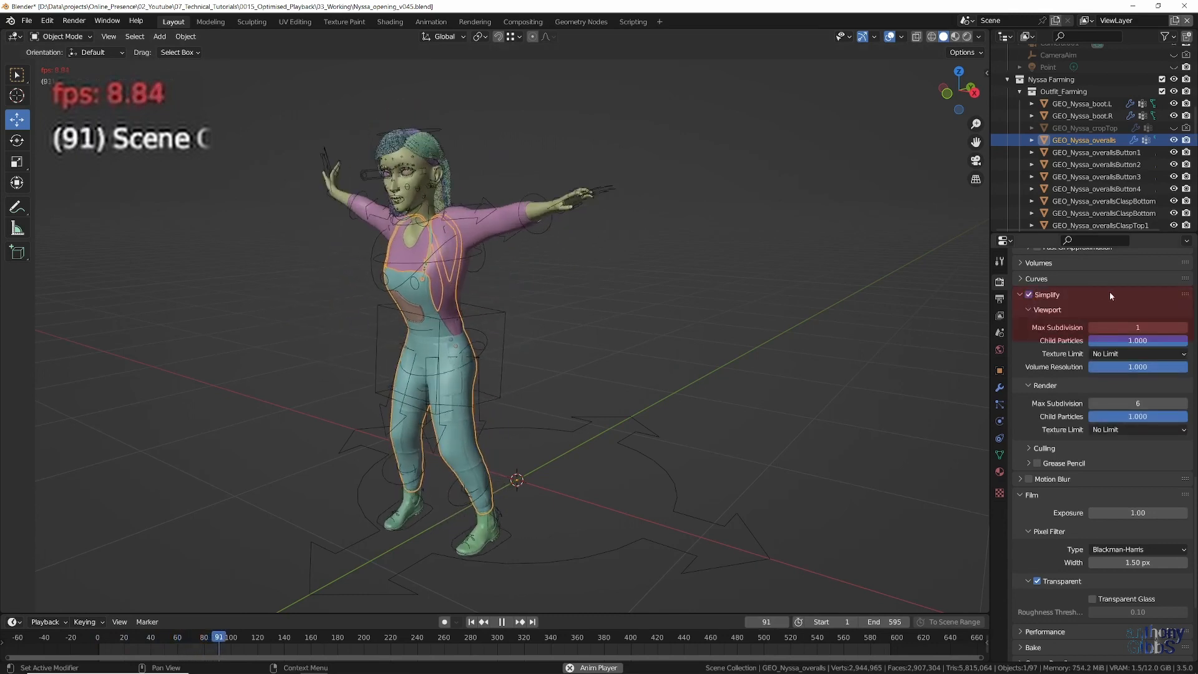
left_click(1091, 329)
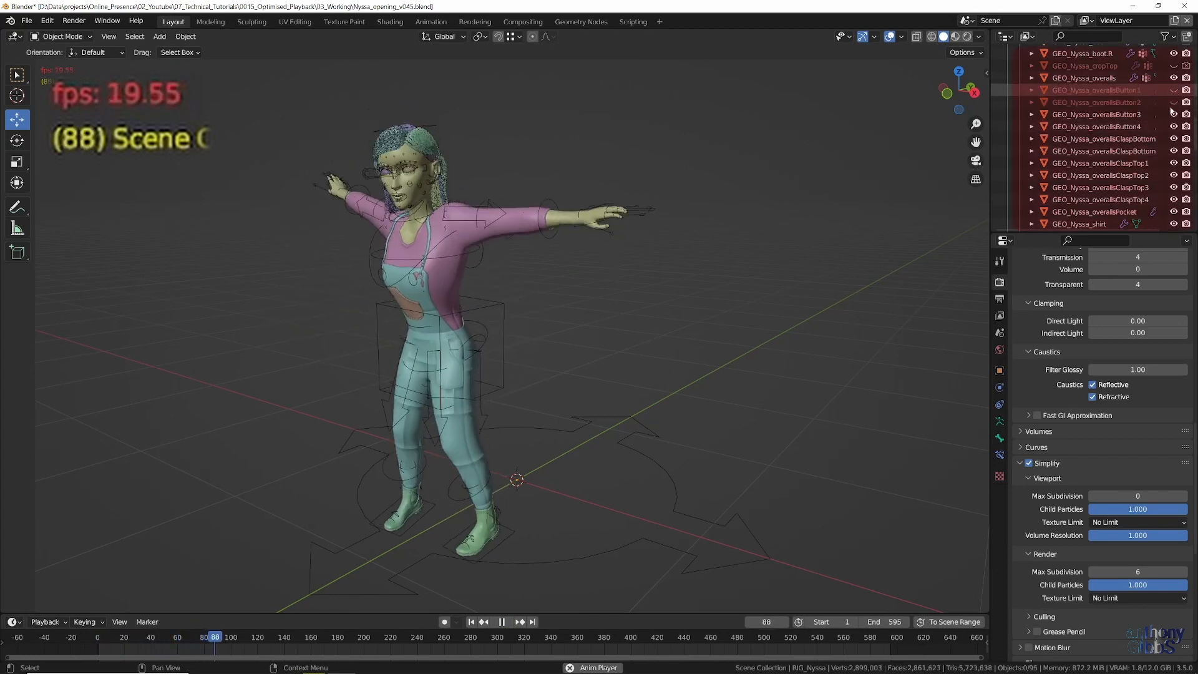
- Hide the overalls buttons and clasps and the body's eyebrows in the viewport
left_click_drag(1174, 90, 1175, 212)
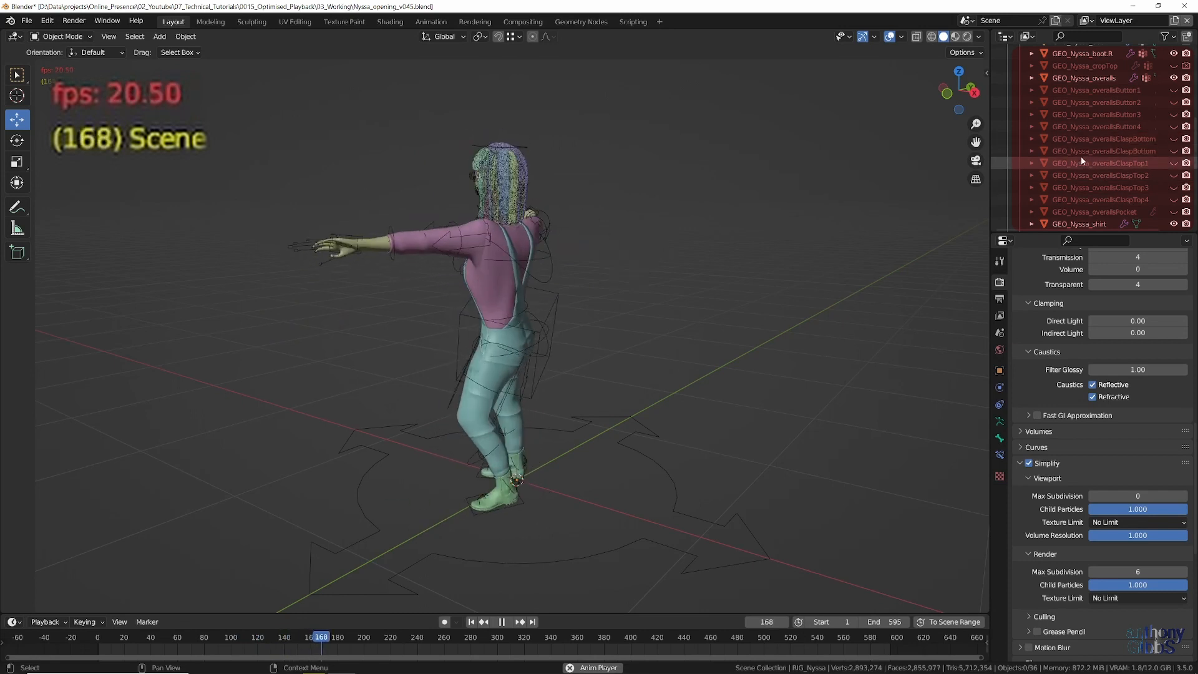
scroll(1070, 151, "down", 3)
scroll(1069, 147, "down", 3)
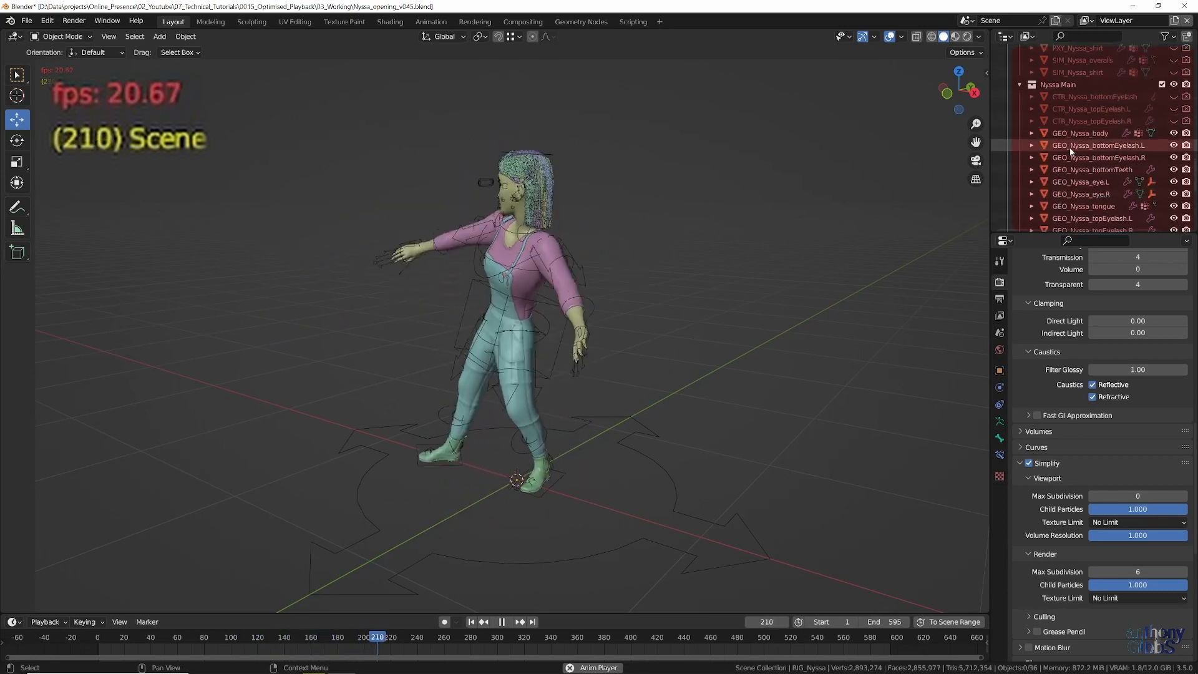
left_click(1032, 132)
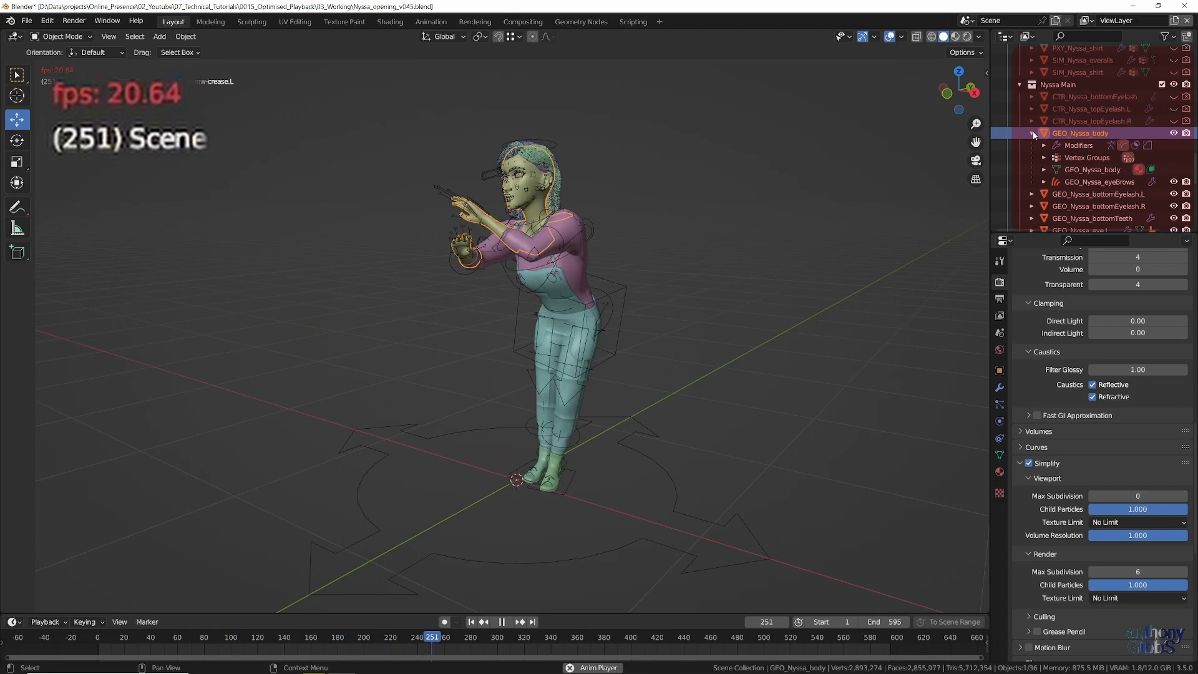
left_click(1033, 132)
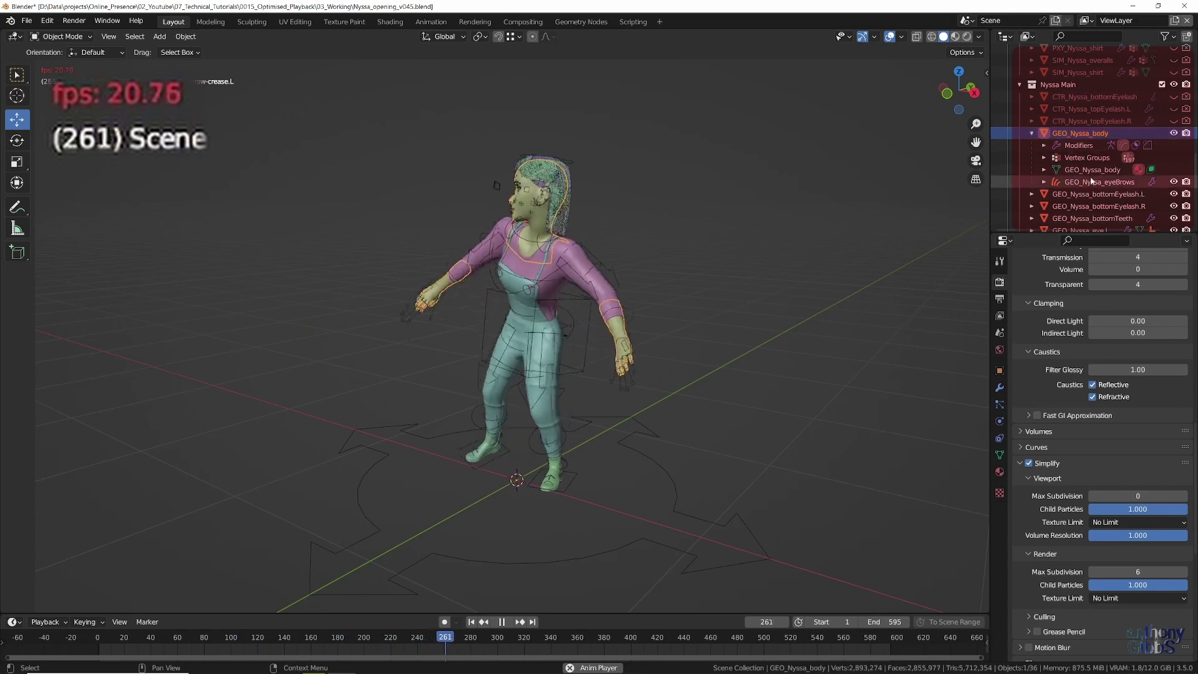
left_click(1173, 182)
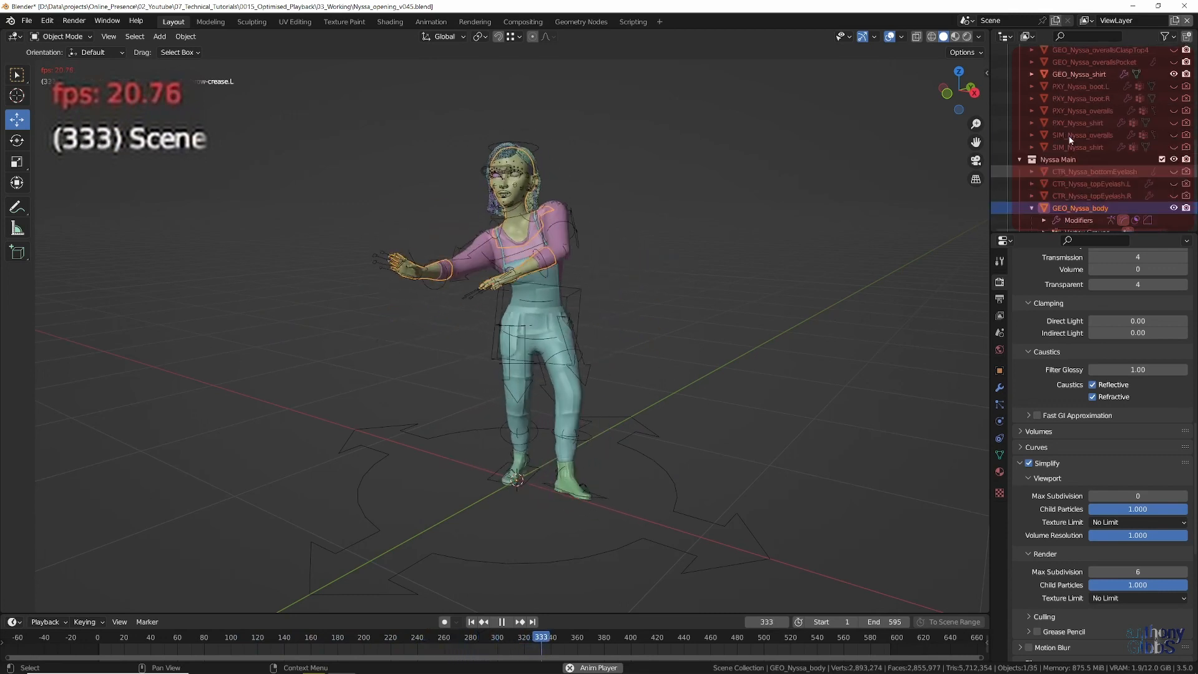
scroll(1072, 141, "down", 5)
scroll(1072, 140, "up", 8)
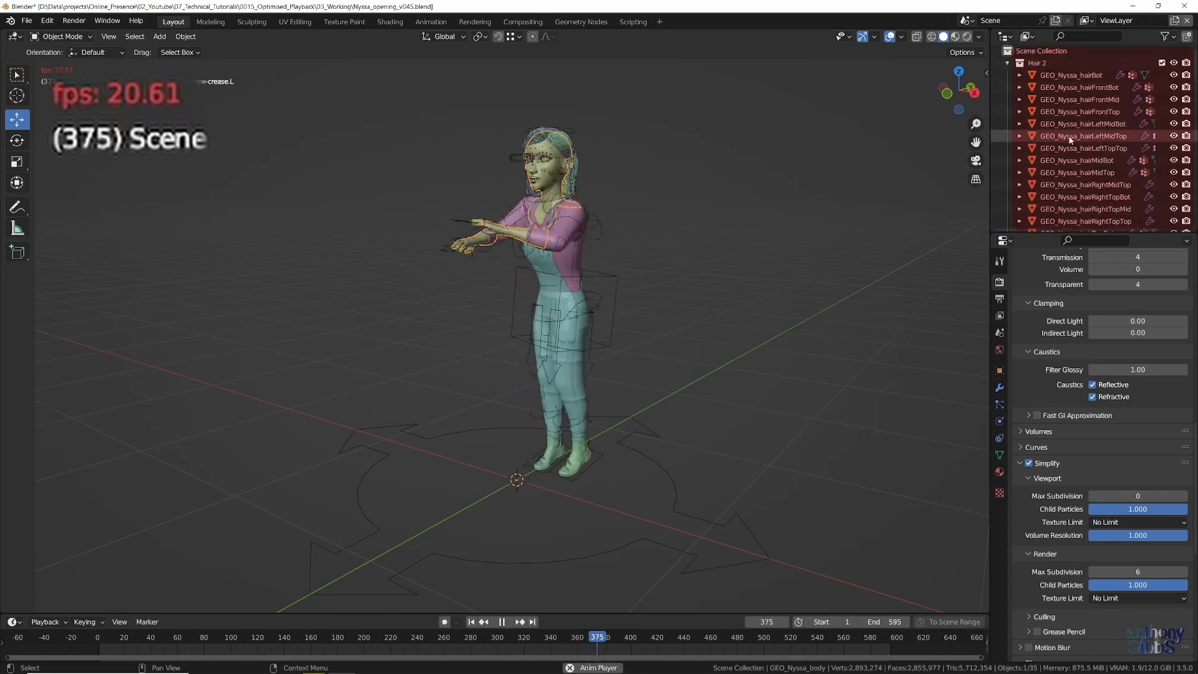
- Hide the Hair 2 collection and the RIG_Nyssa armature wireframe
left_click(1173, 63)
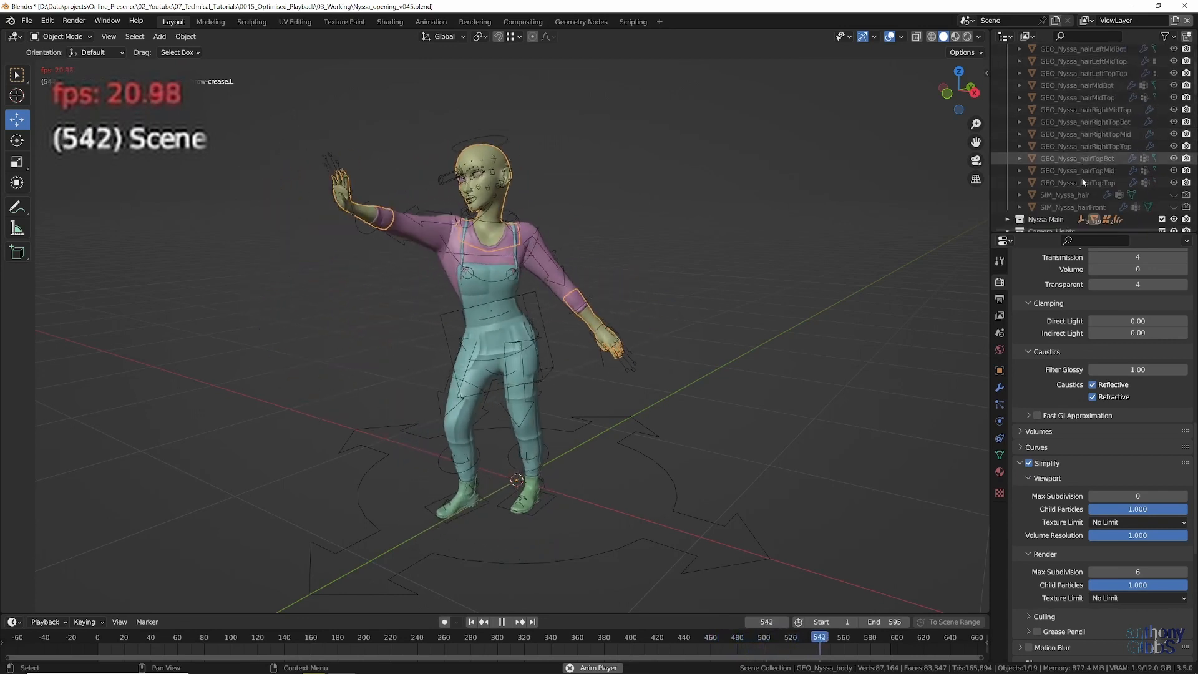
scroll(1085, 168, "down", 8)
scroll(1086, 173, "up", 8)
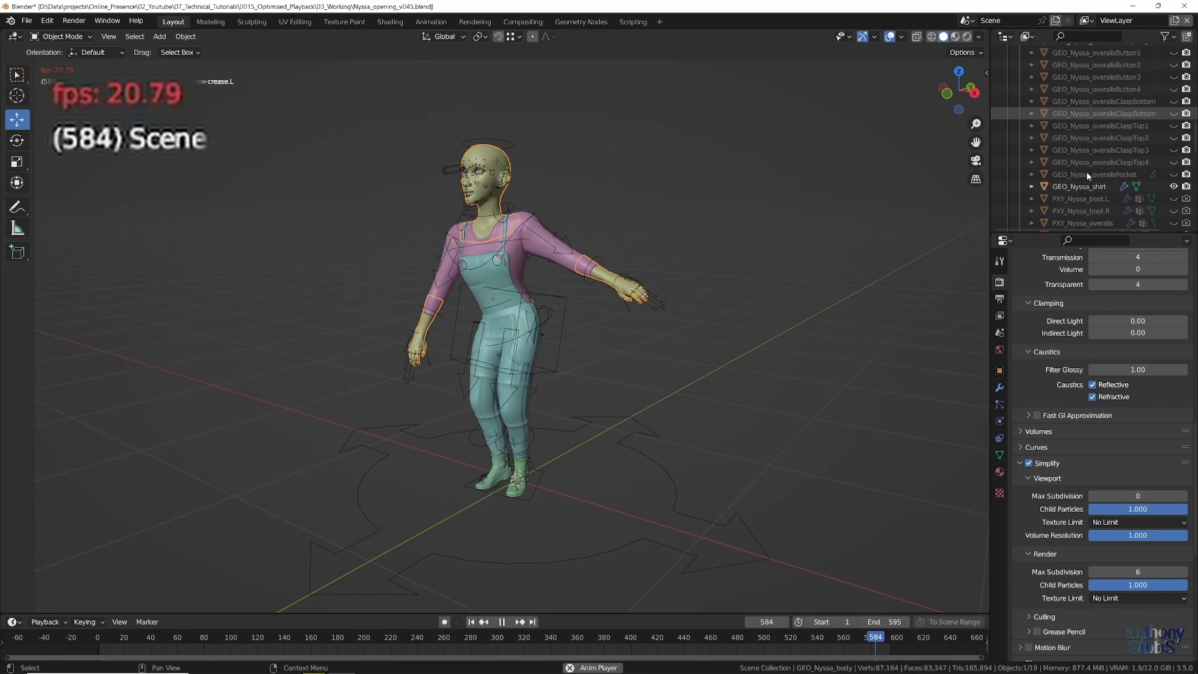
scroll(1088, 173, "down", 5)
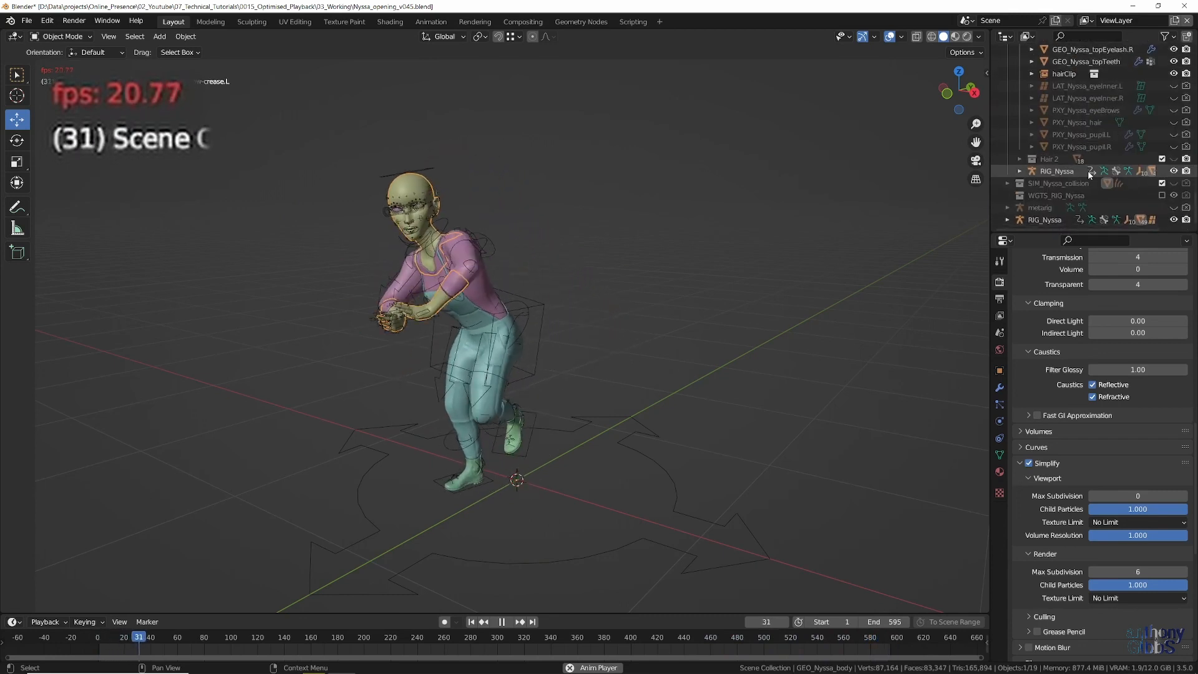
left_click(1174, 221)
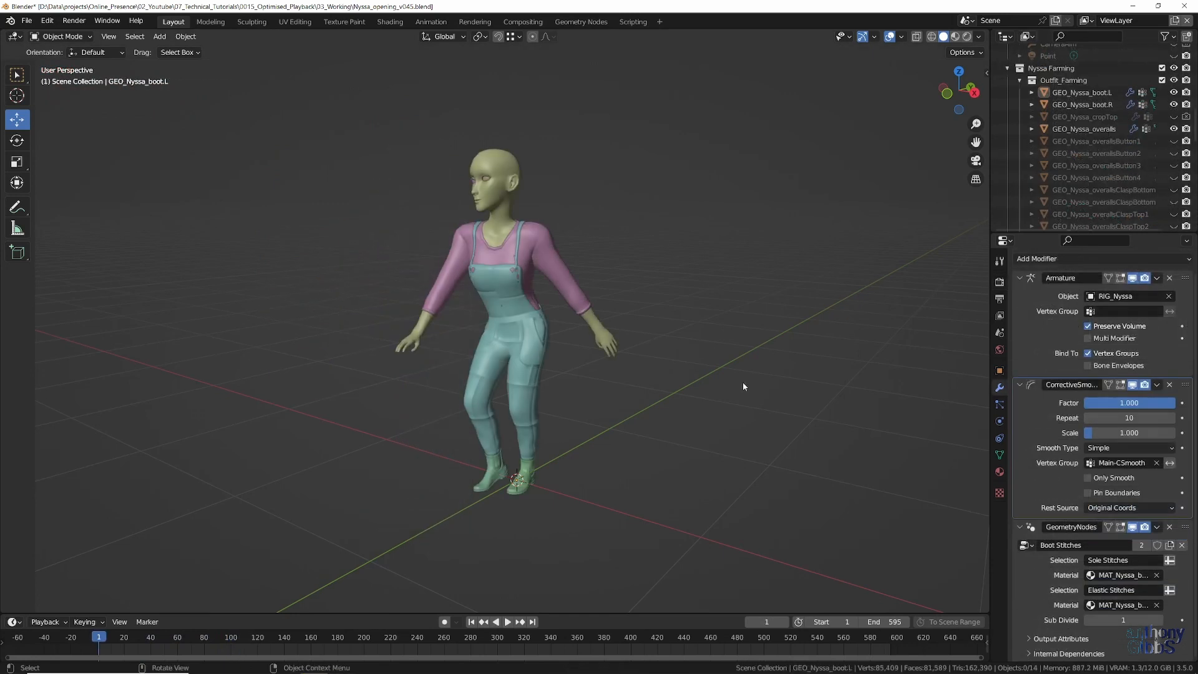
- Disable the Boot Stitches GeometryNodes viewport display on both boots during playback
left_click(507, 621)
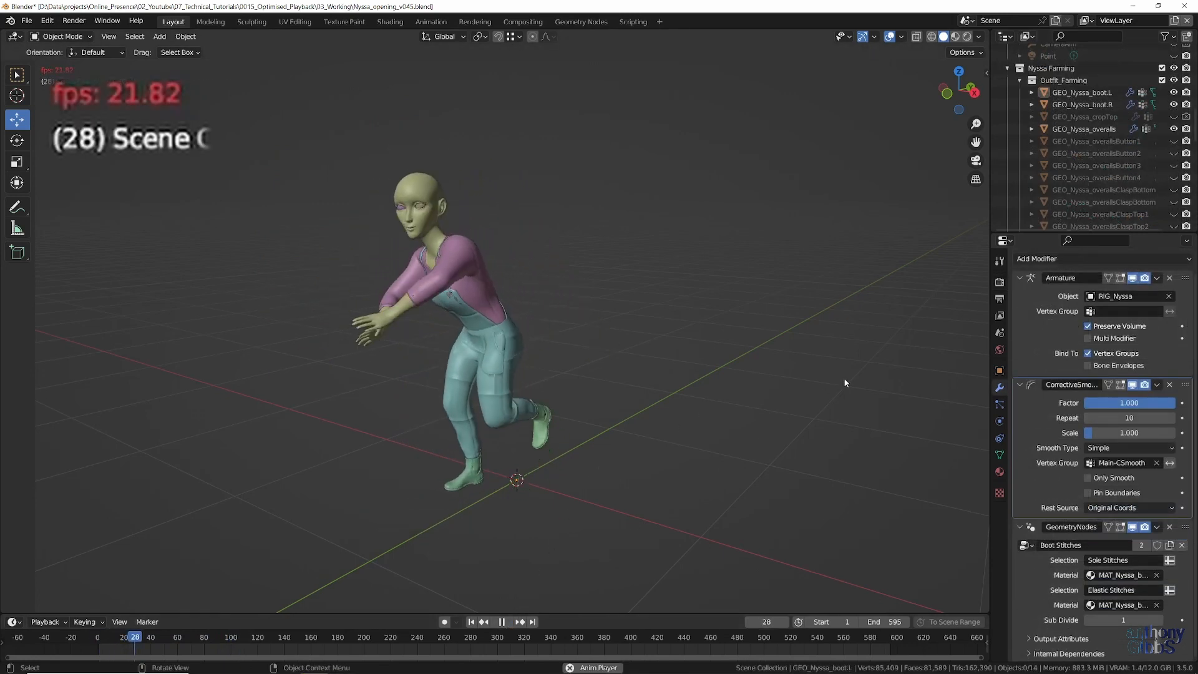
left_click(1081, 92)
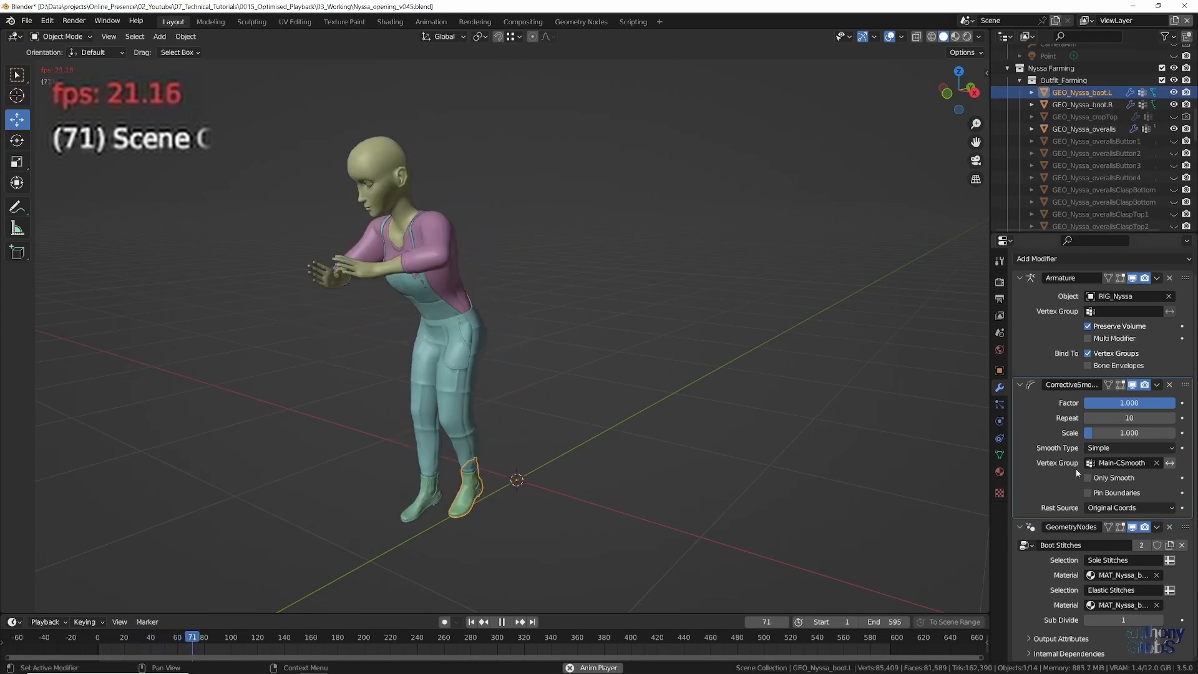
left_click(1070, 545)
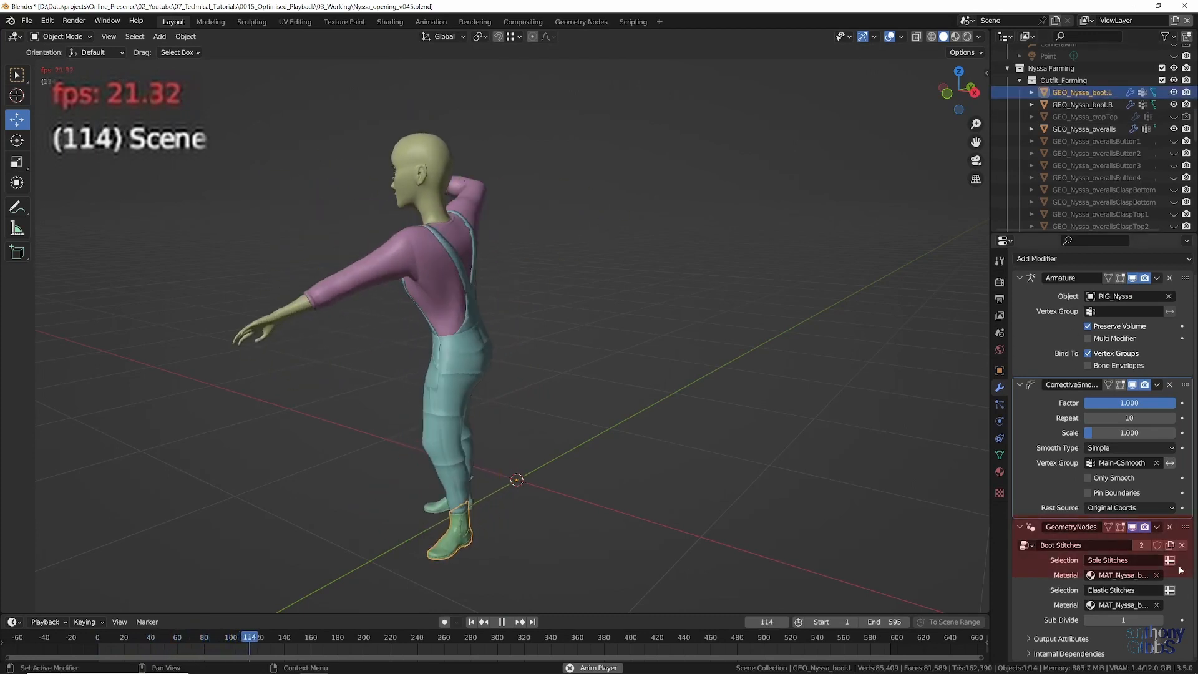
left_click(1131, 527)
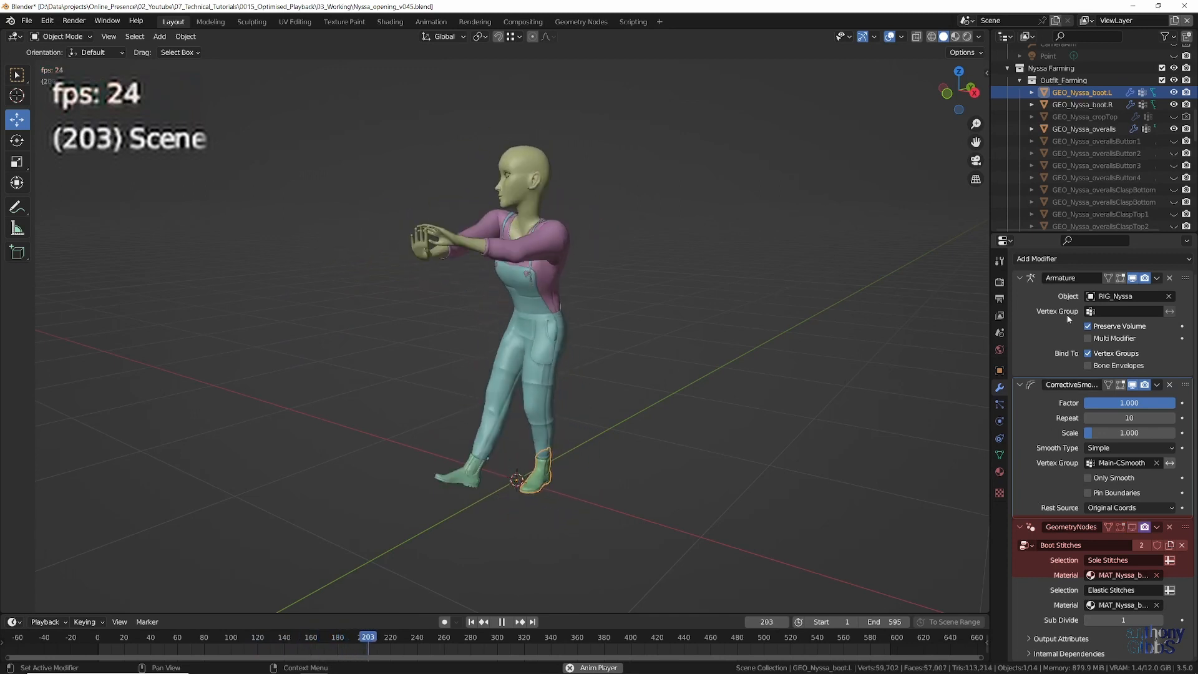
left_click(1082, 104)
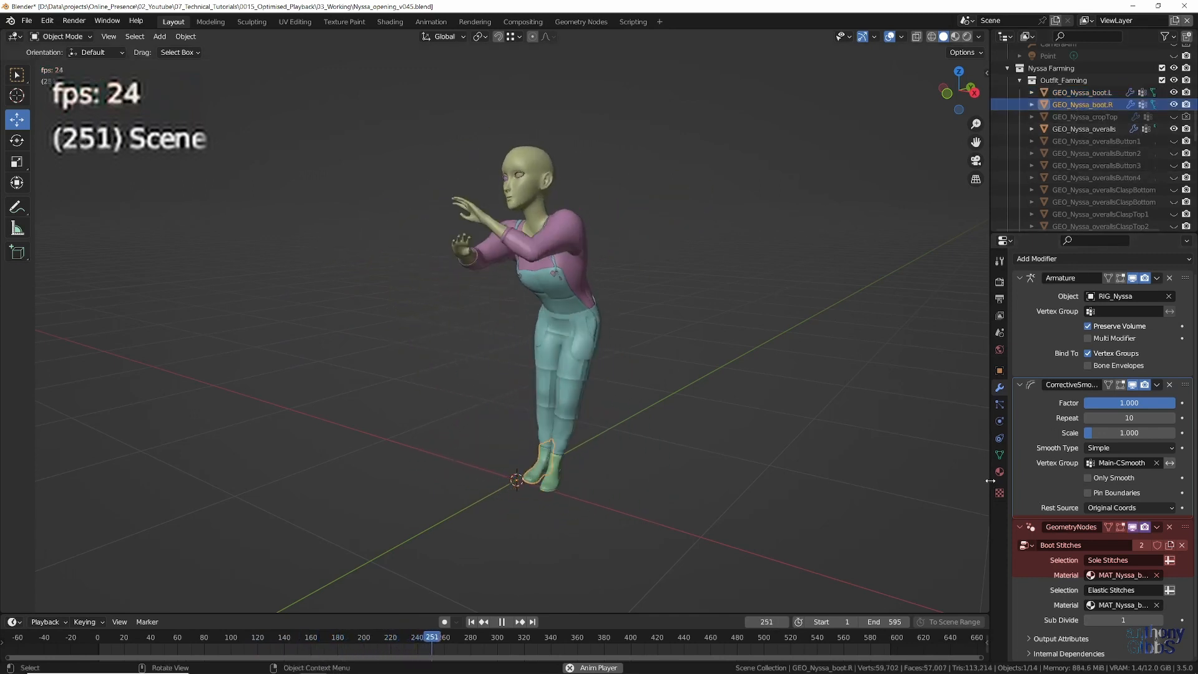
left_click(1131, 529)
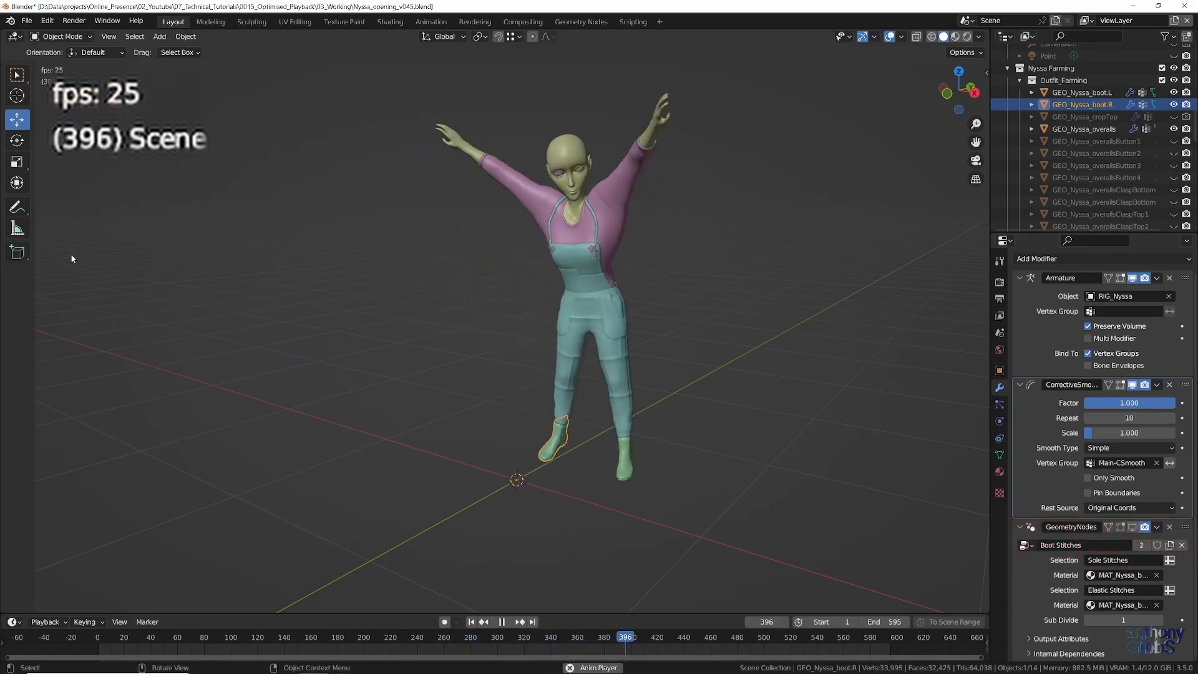
- Bring up the scene Frame Rate choices in Output Properties
left_click(999, 282)
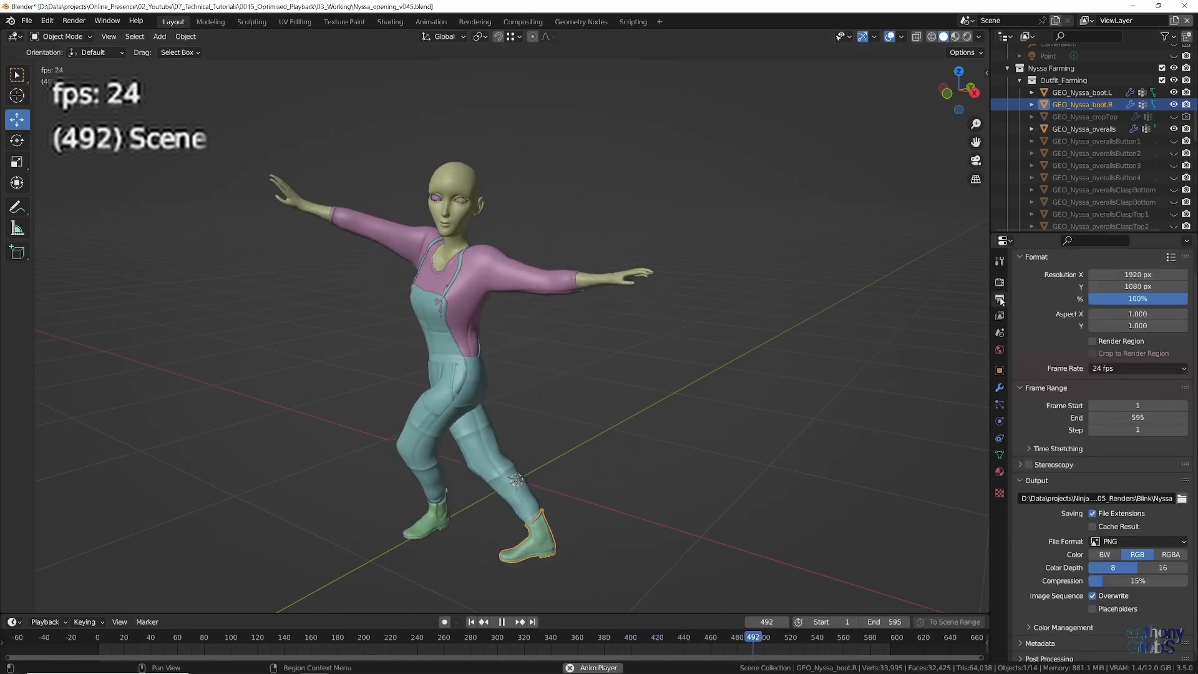
left_click(1109, 368)
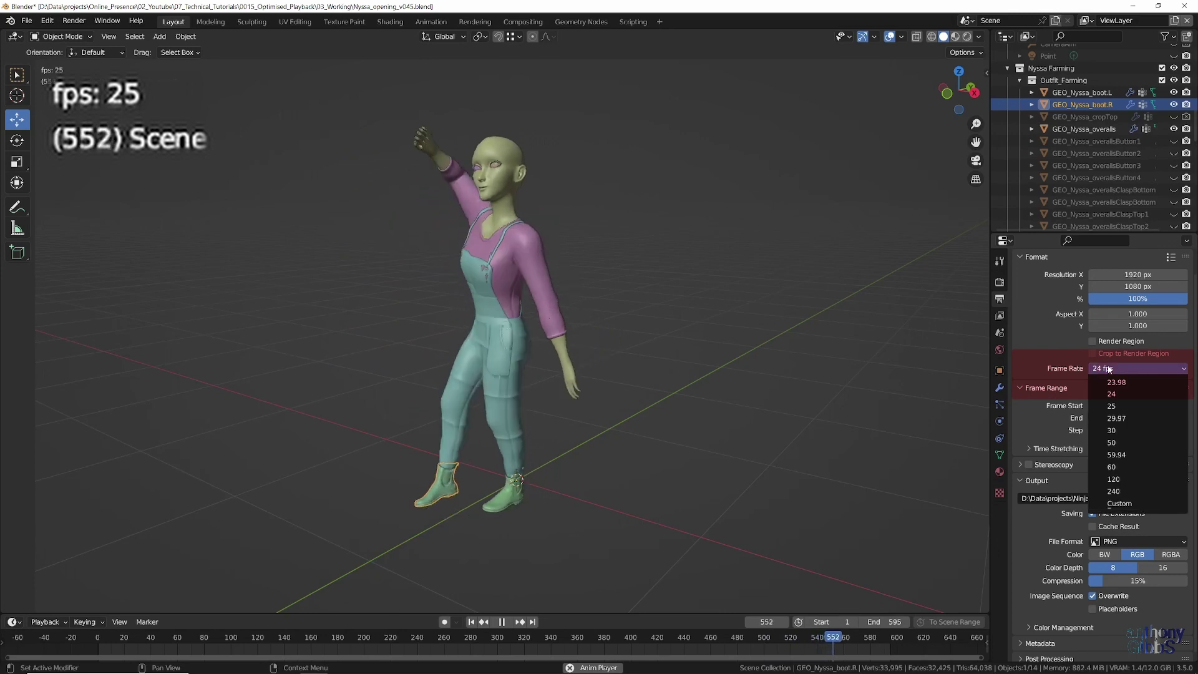
- Set the scene frame rate to 30 fps
left_click(1121, 432)
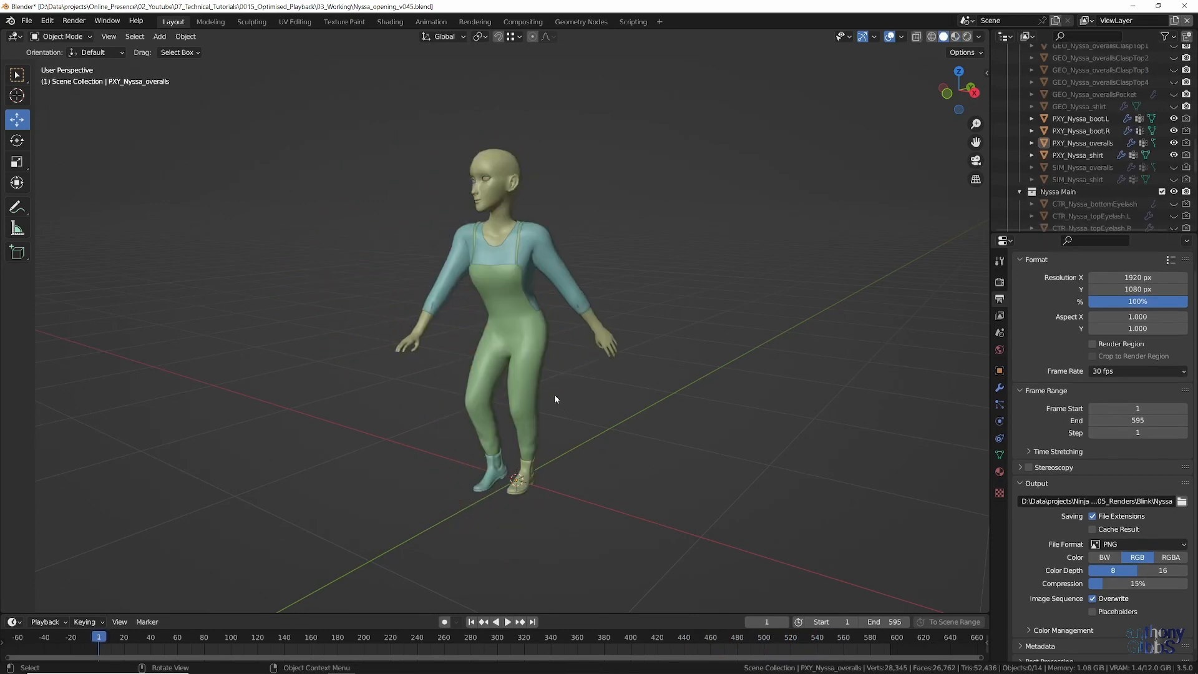
- Inspect the overalls proxy mesh in local view, then show its Armature and CorrectiveSmooth modifiers
left_click(534, 343)
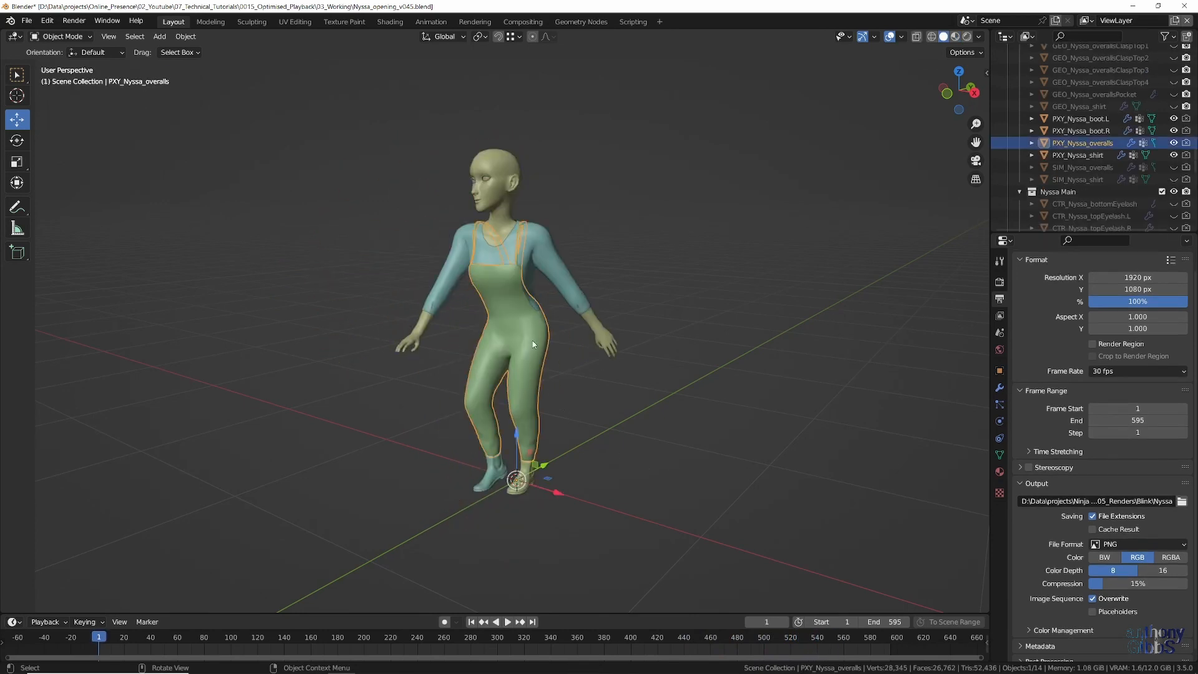
key("slash")
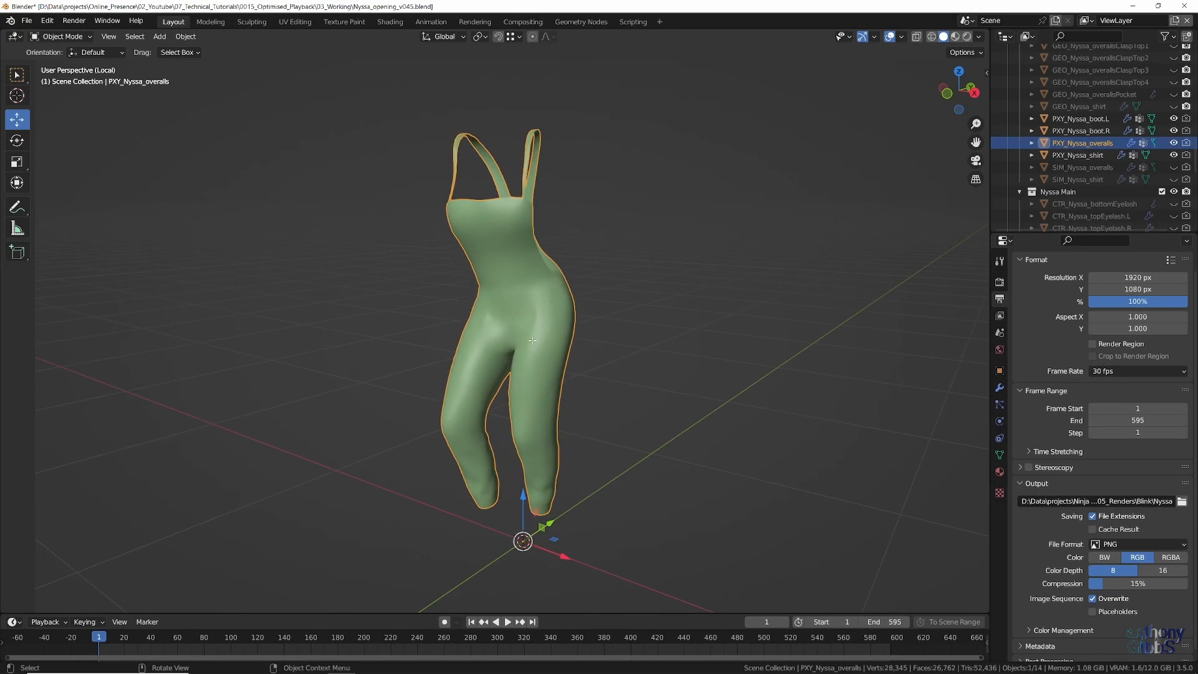
key("Tab")
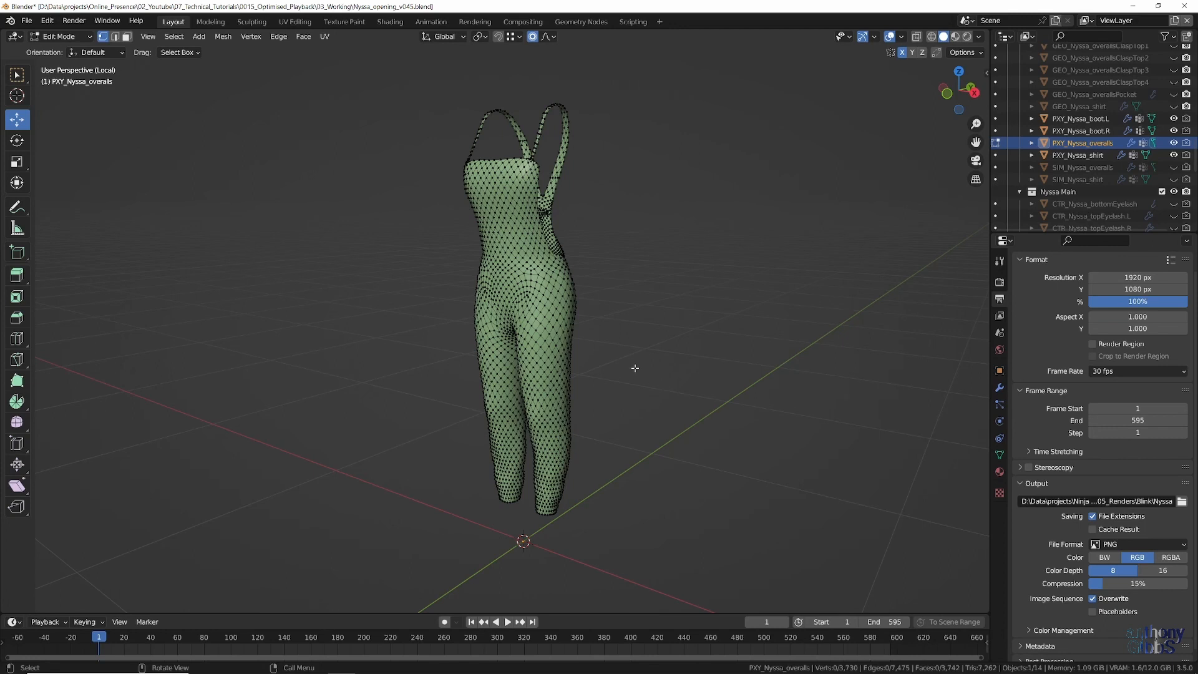
key("slash")
key("Tab")
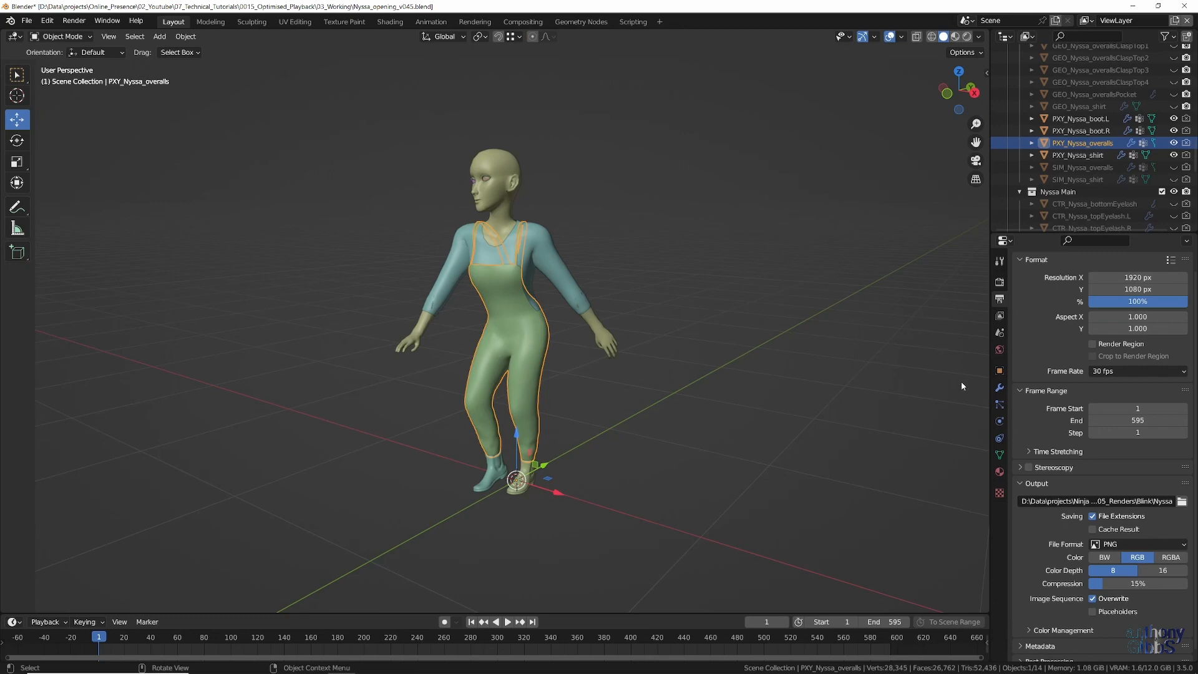
left_click(999, 391)
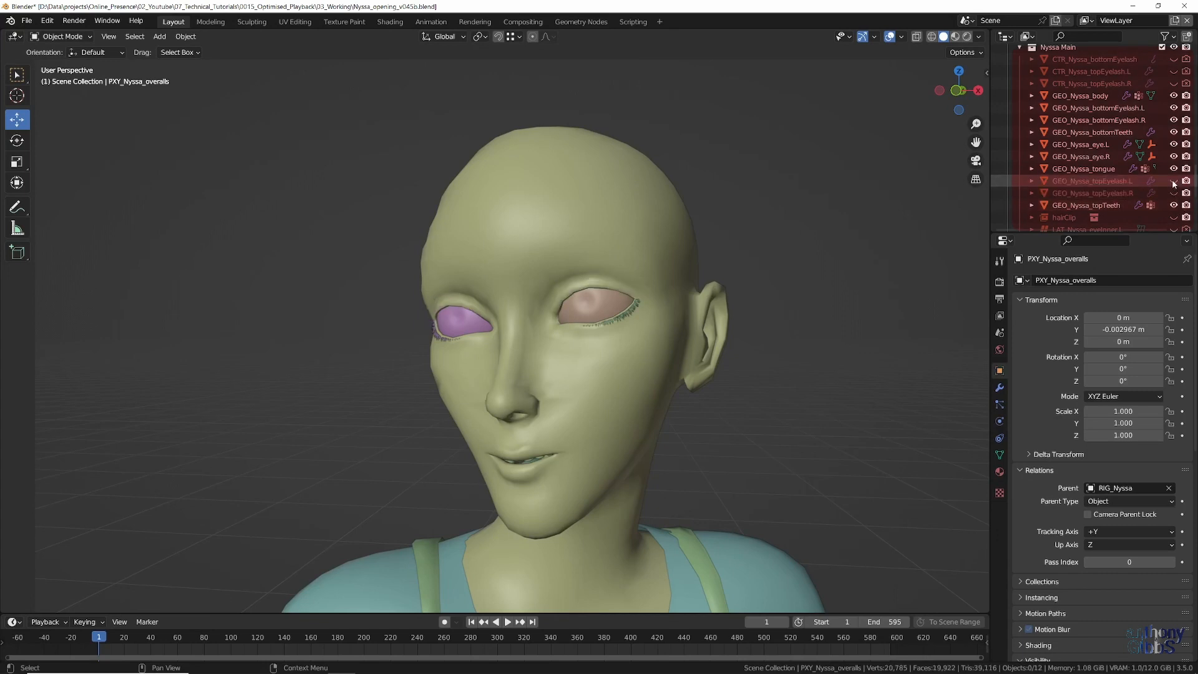
- Hide the detailed left lower eyelash and show the proxy upper eyelashes, hair and left pupil
left_click(1174, 111)
left_click(1174, 83)
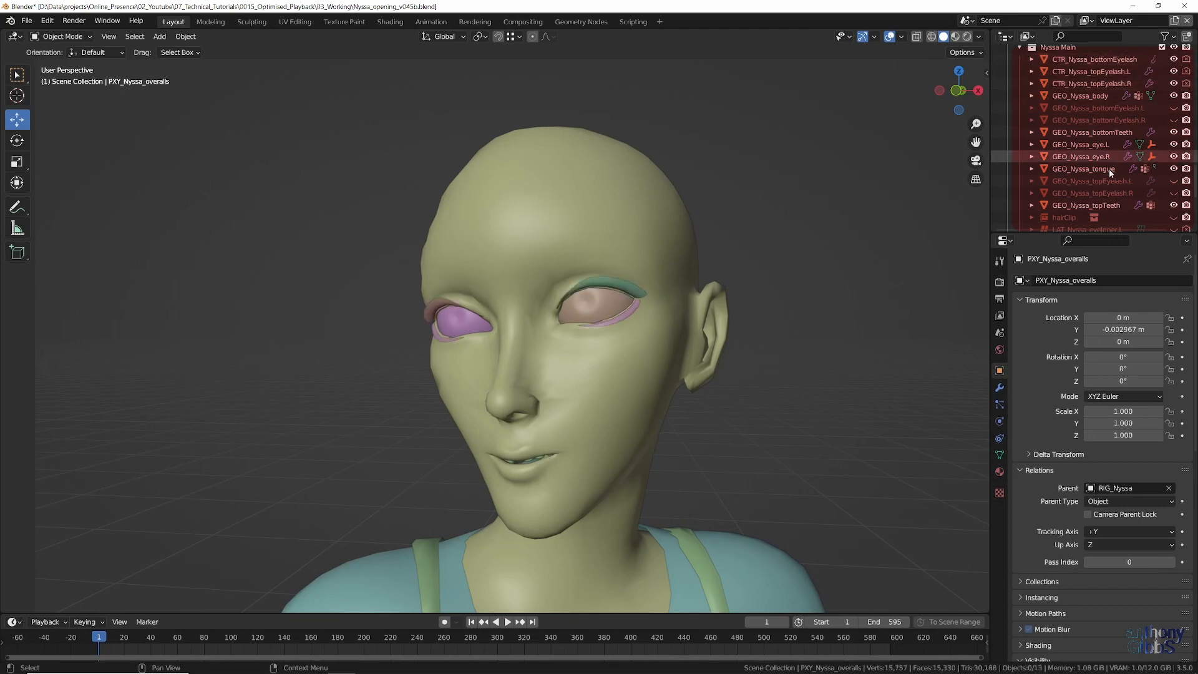
scroll(1073, 159, "down", 3)
scroll(1076, 135, "down", 3)
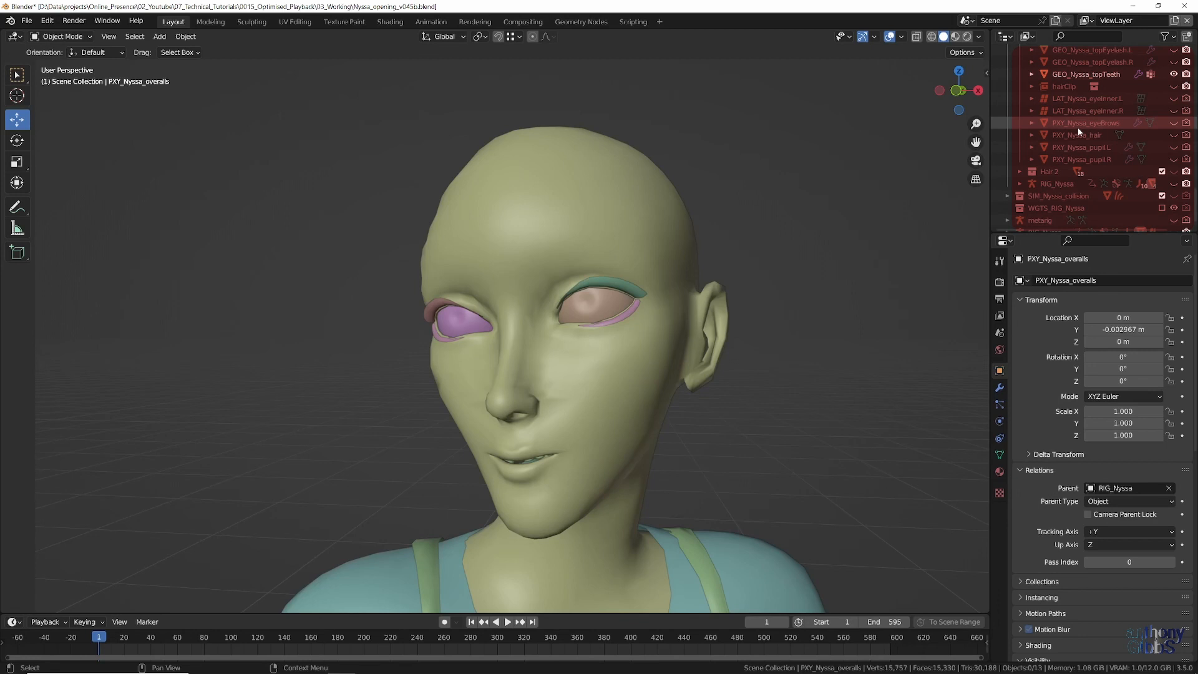
left_click(1174, 135)
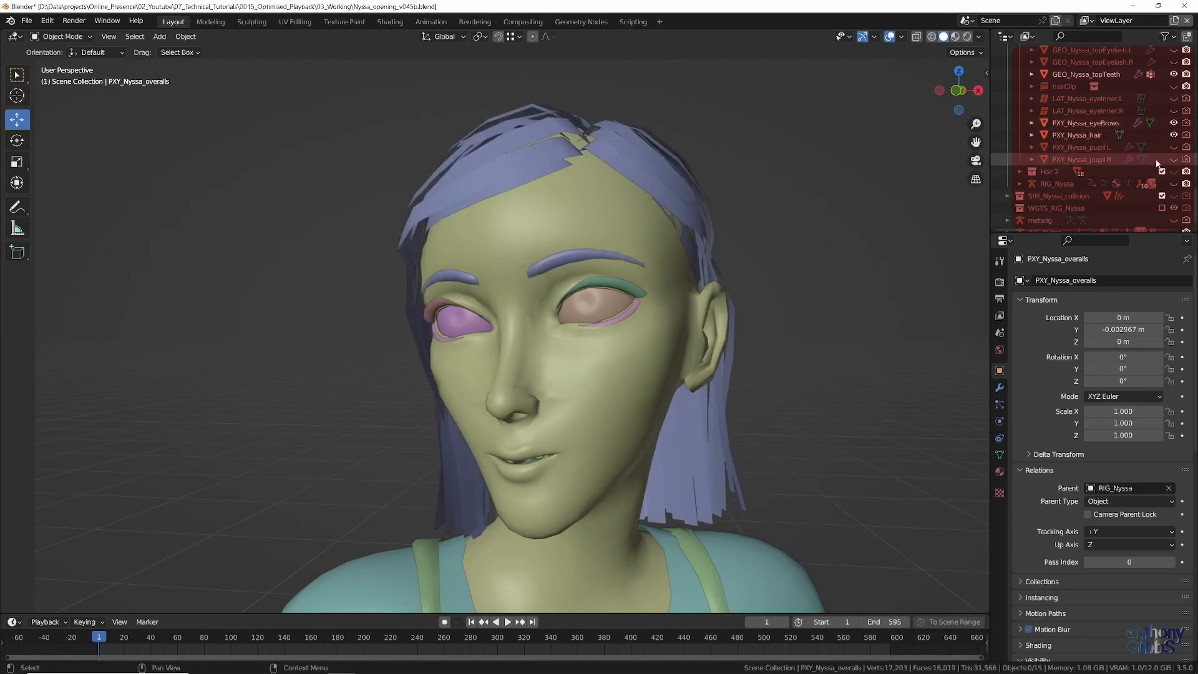
left_click(1174, 147)
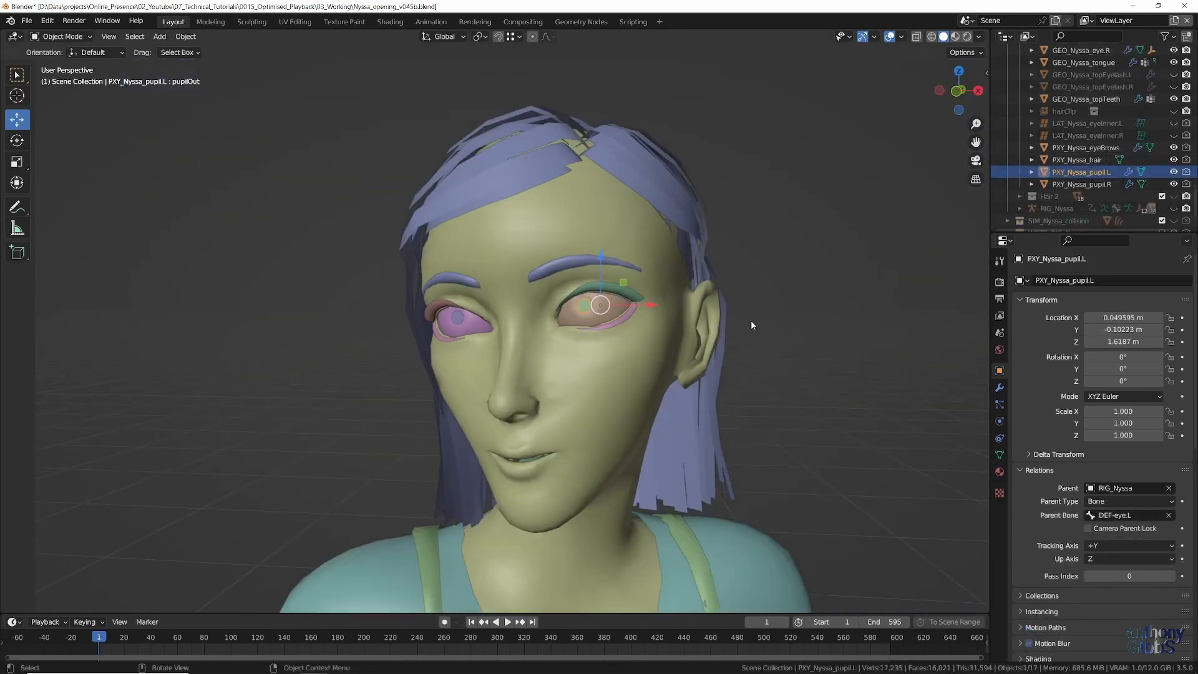
left_click(805, 307)
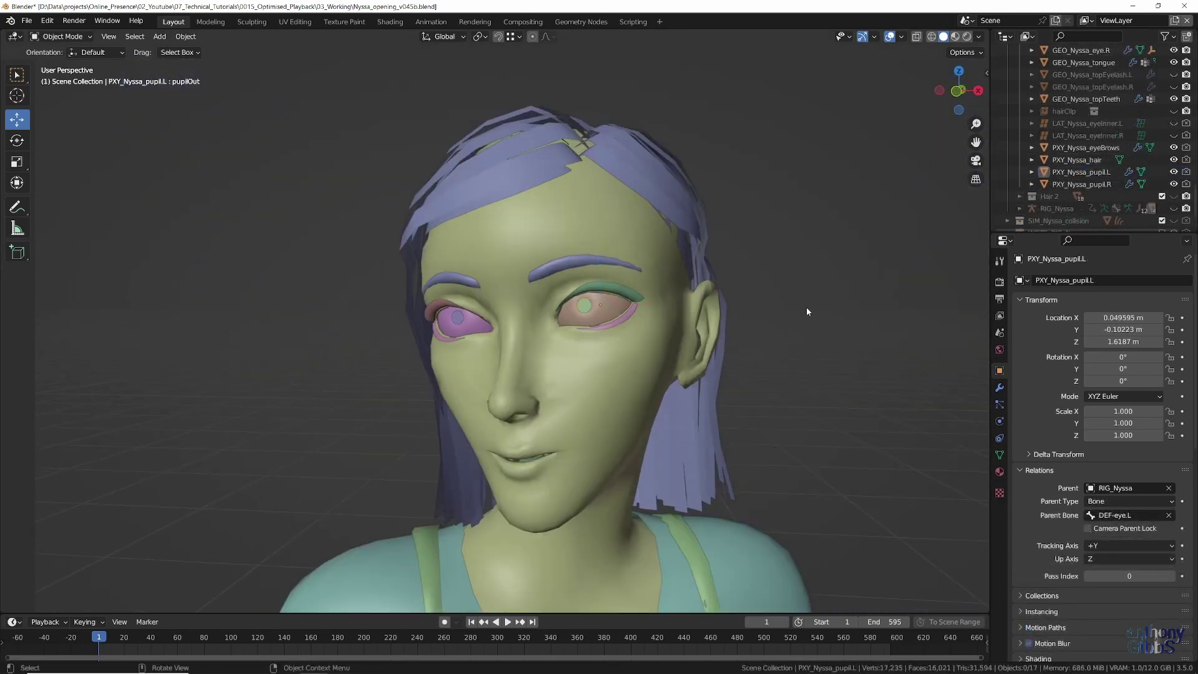
left_click(1173, 207)
left_click(357, 287)
key("ctrl+Tab")
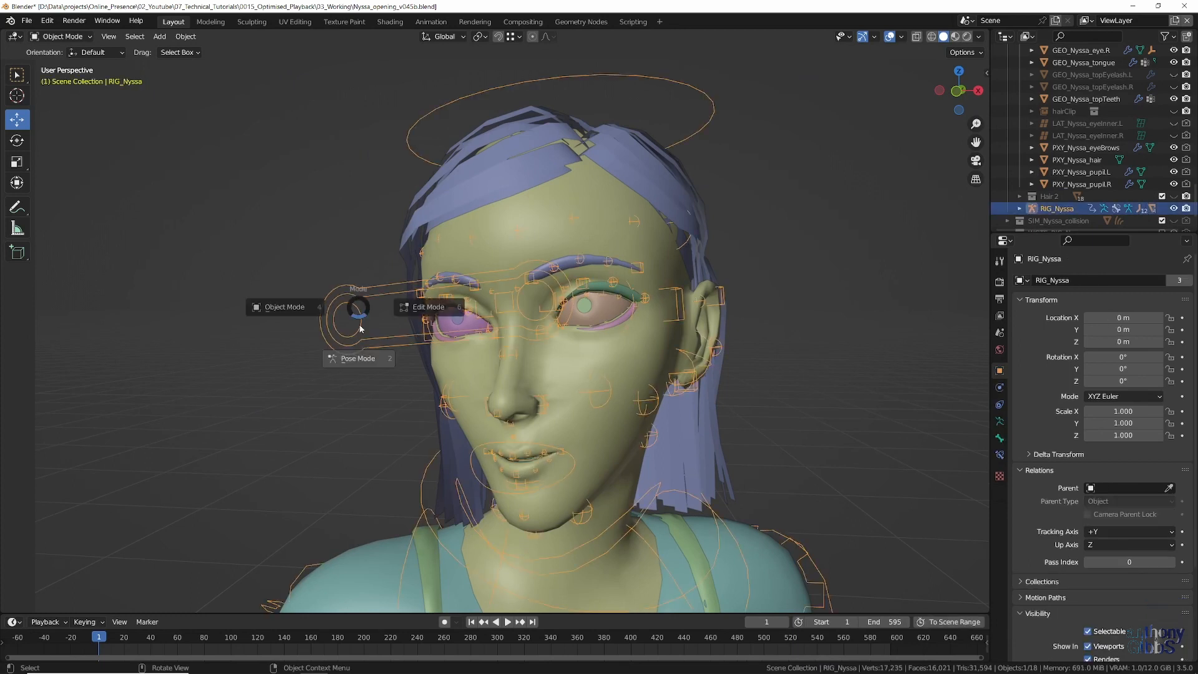
left_click(357, 377)
scroll(582, 320, "up", 2)
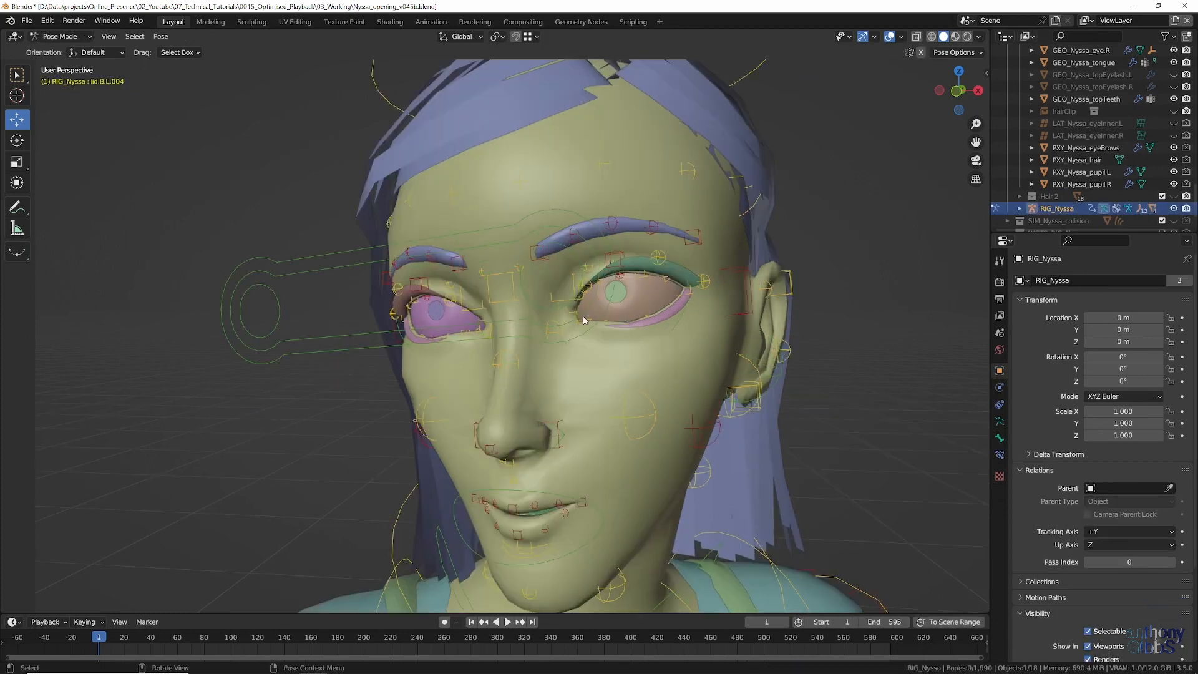
left_click(338, 251)
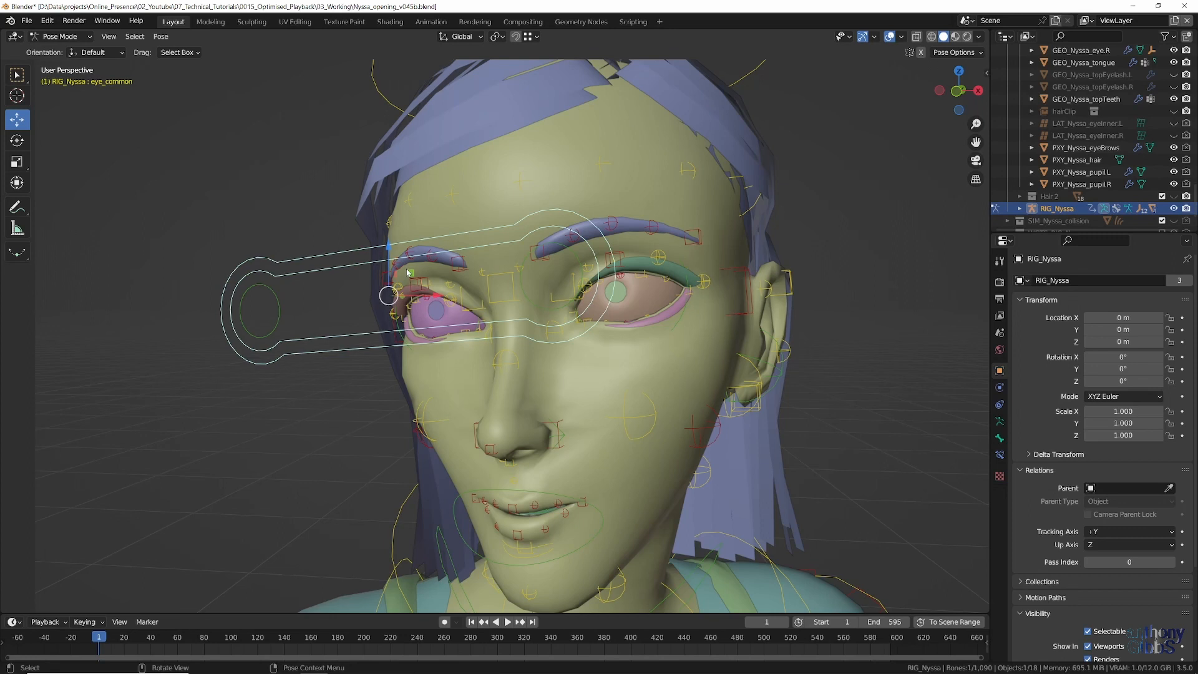
key("g")
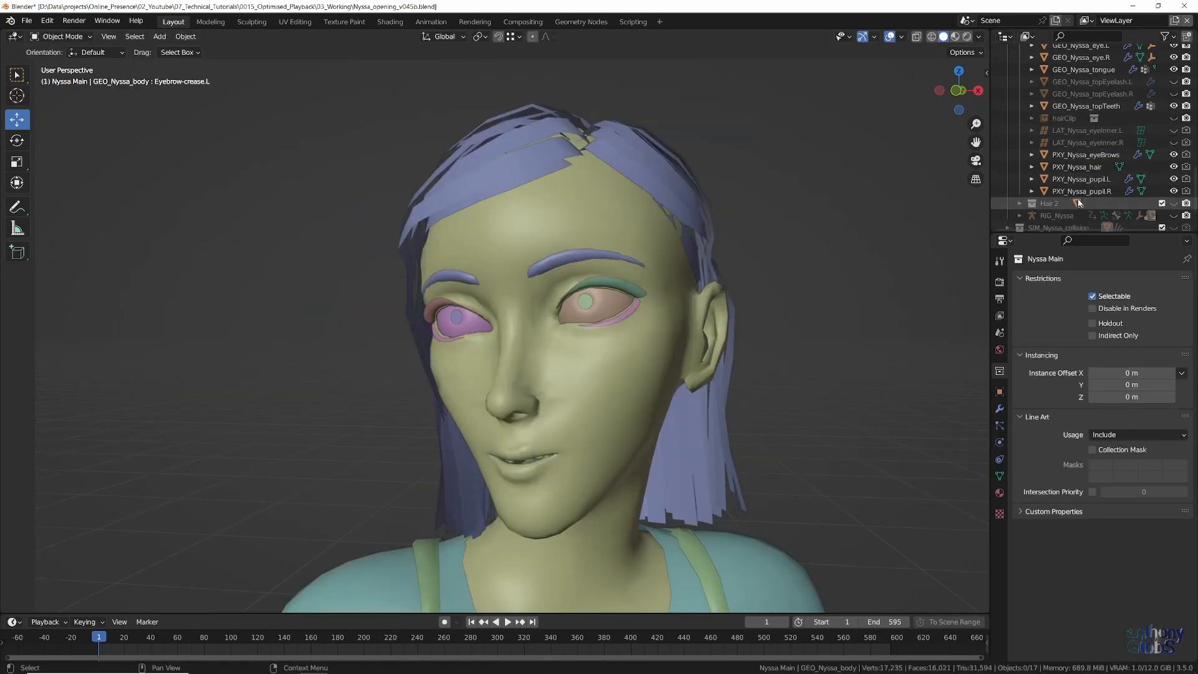
- Give the left PXY_Nyssa_pupil a black viewport display colour (Value 0)
left_click(1073, 179)
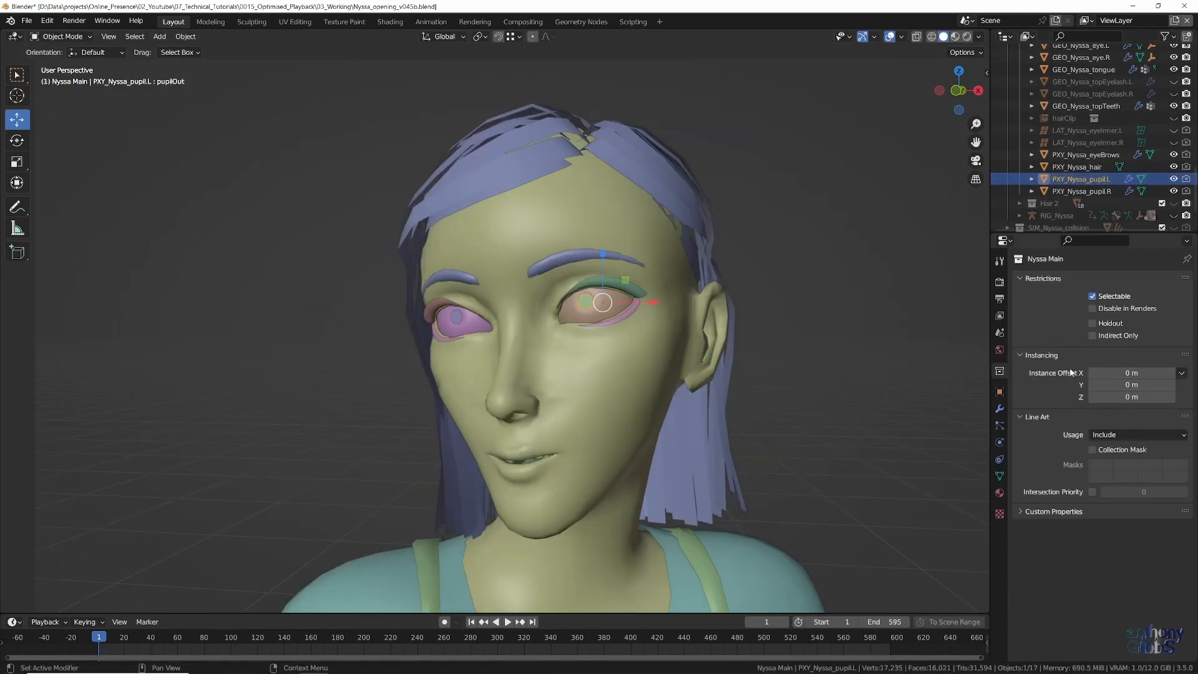
left_click(999, 393)
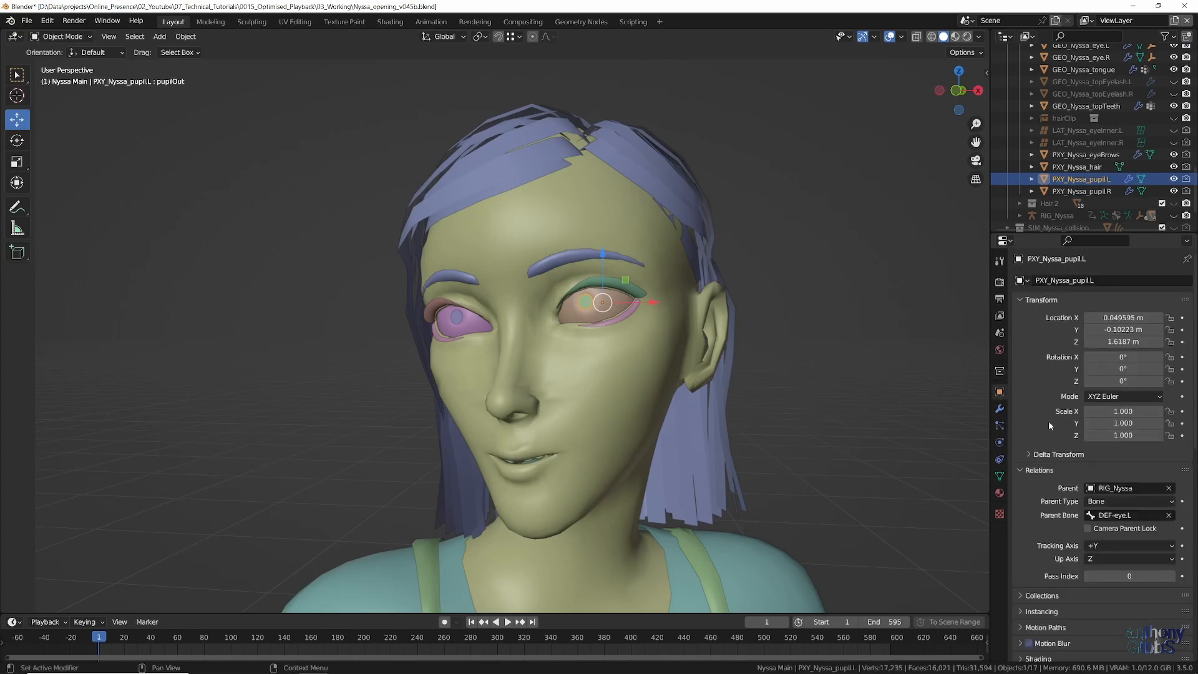
scroll(1048, 419, "down", 3)
scroll(1053, 417, "down", 3)
scroll(1058, 413, "down", 4)
scroll(1058, 410, "down", 4)
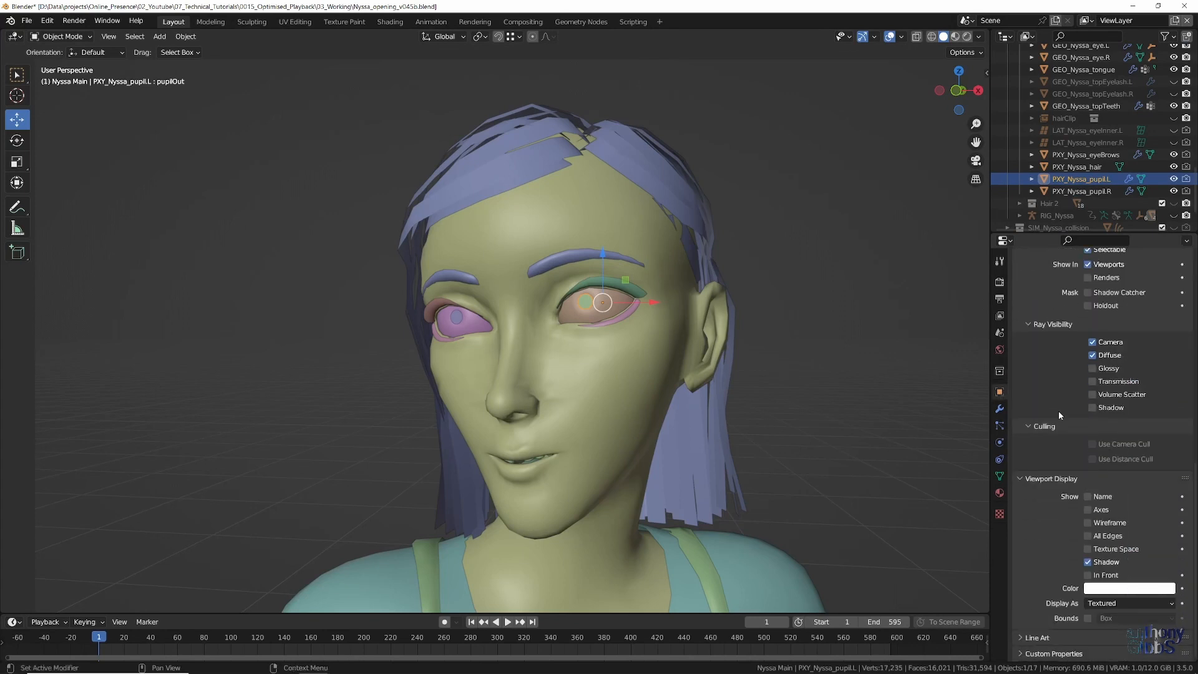
left_click(1130, 591)
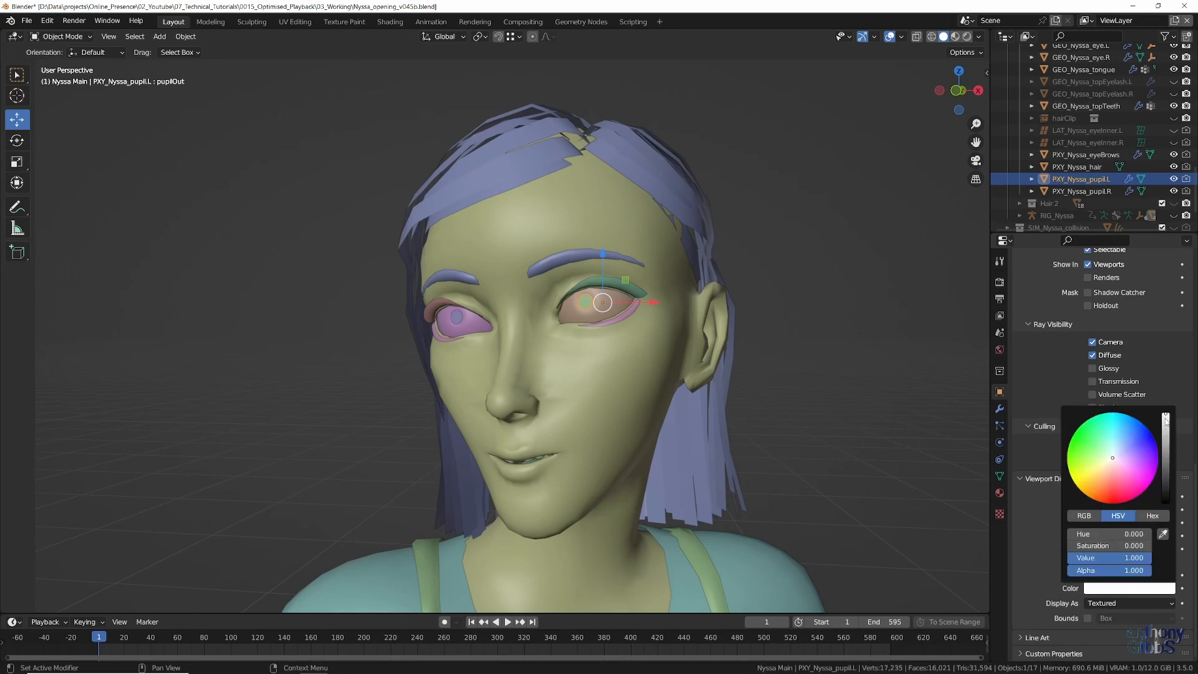
left_click_drag(1166, 420, 1166, 502)
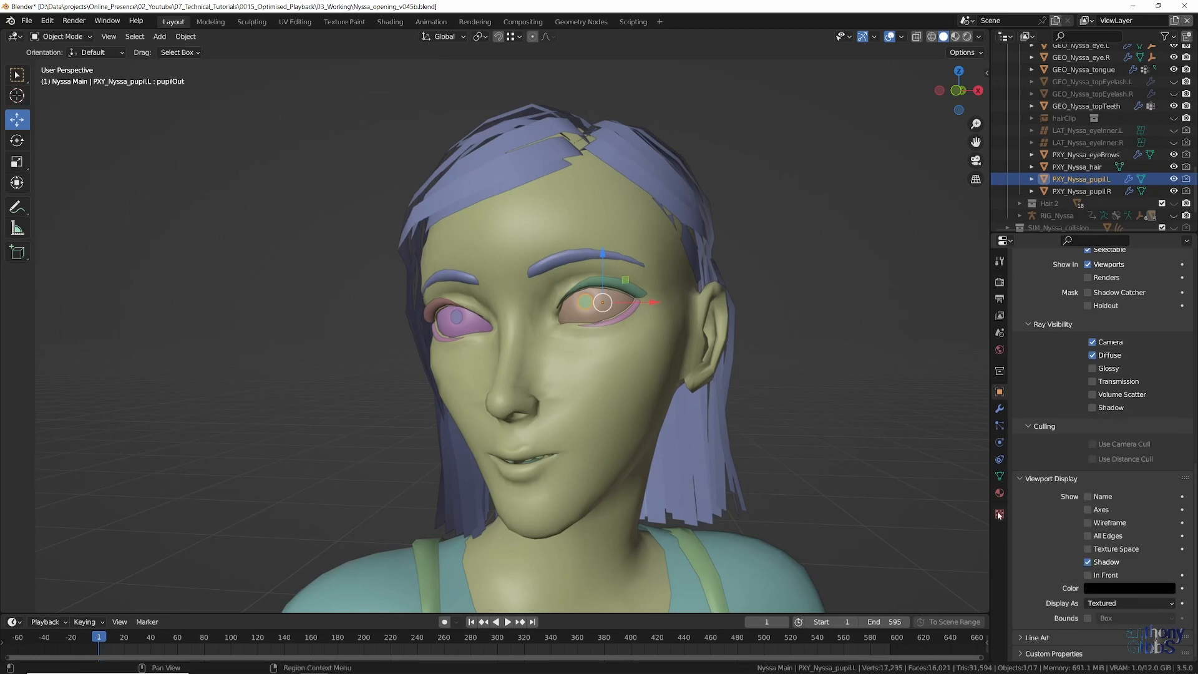
- Give the right PXY_Nyssa_pupil a black display colour, then select the body
left_click(1074, 192)
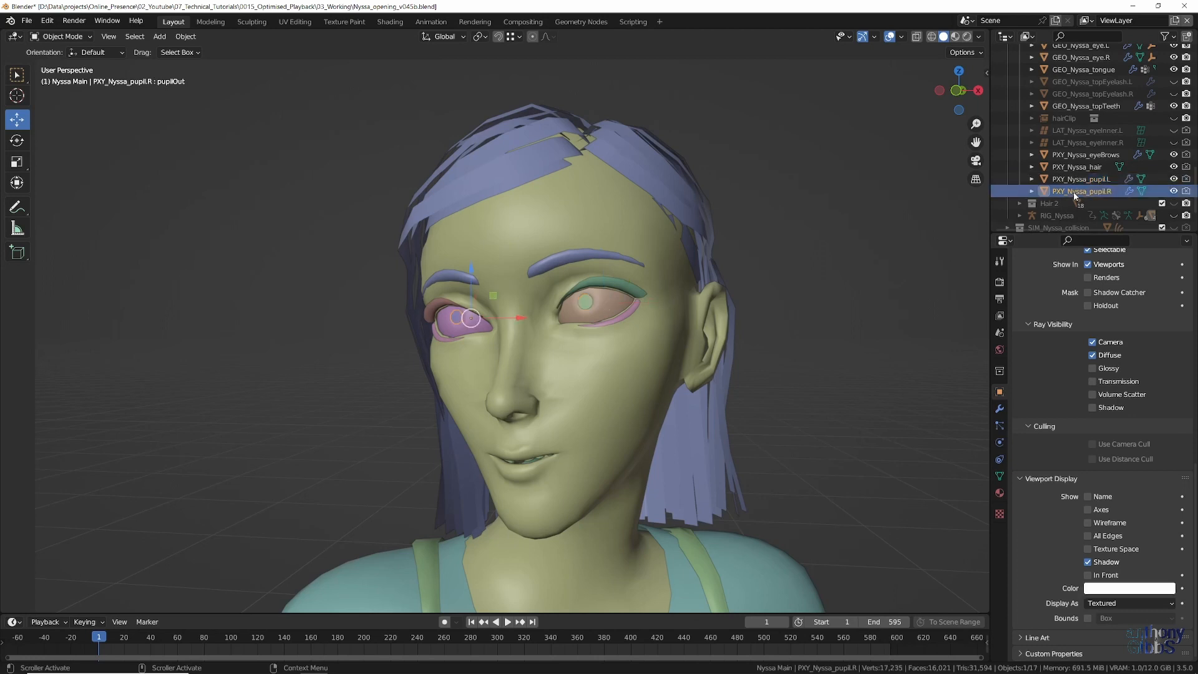
left_click(1118, 588)
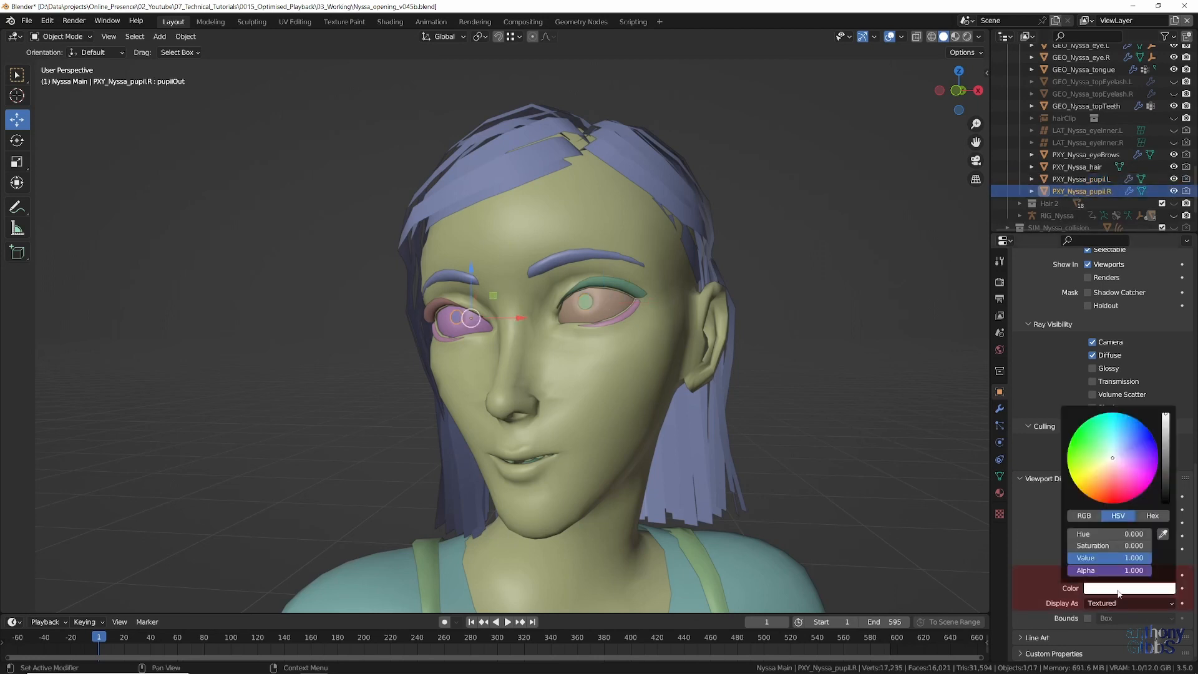
left_click_drag(1166, 421, 1167, 505)
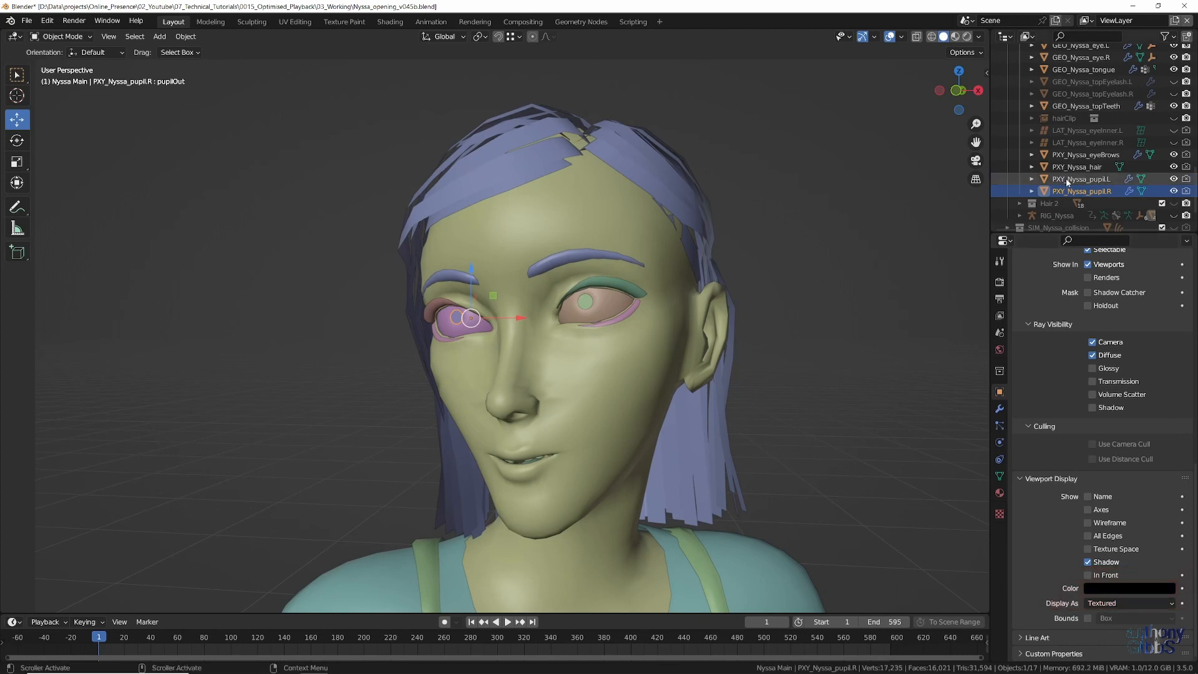
scroll(1067, 182, "up", 3)
scroll(1063, 164, "up", 3)
left_click(1089, 110)
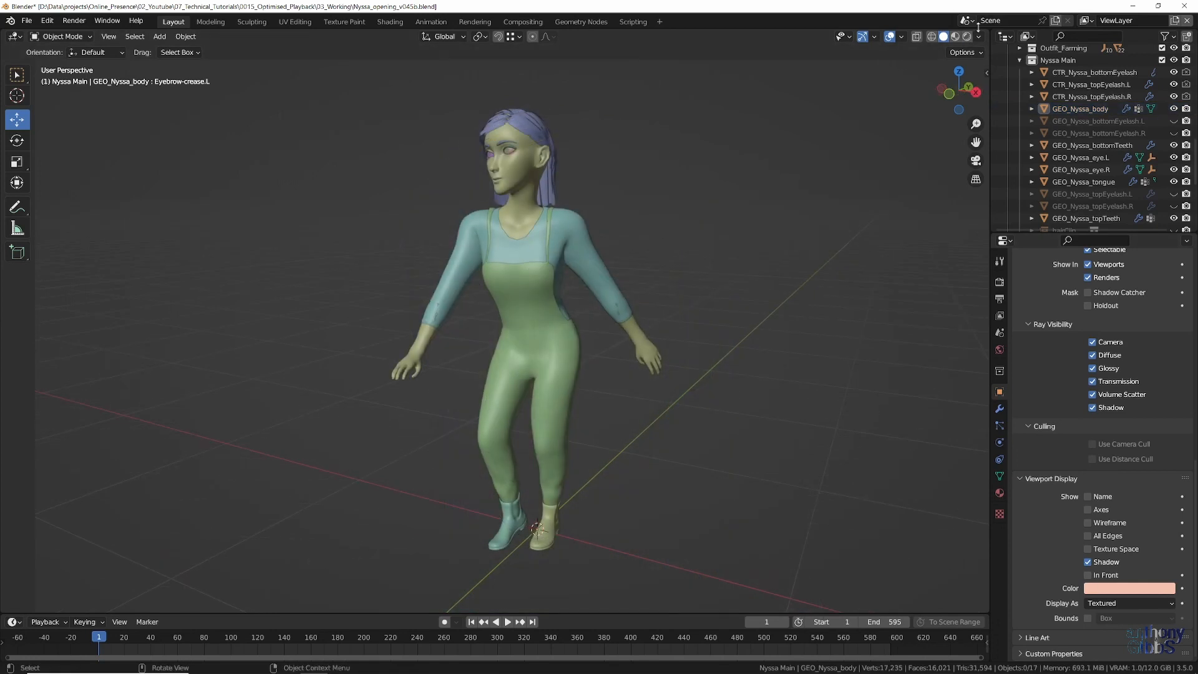
- Set viewport shading Color to Object and play the 30 fps animation
left_click(946, 50)
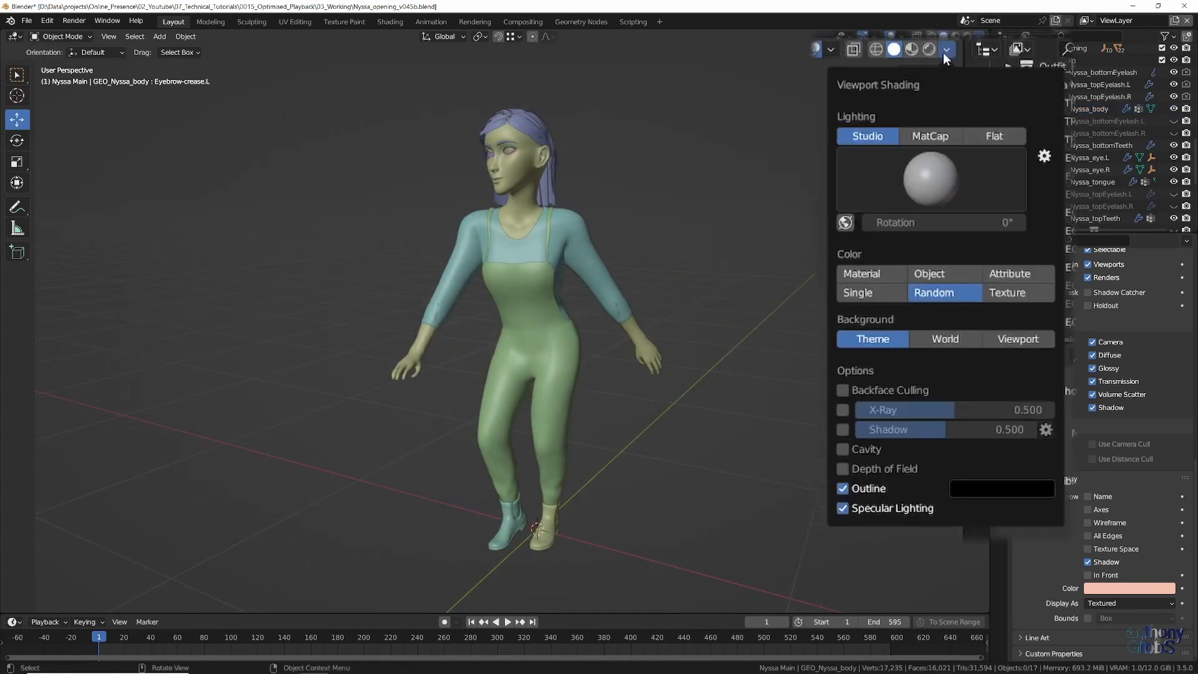
left_click(943, 271)
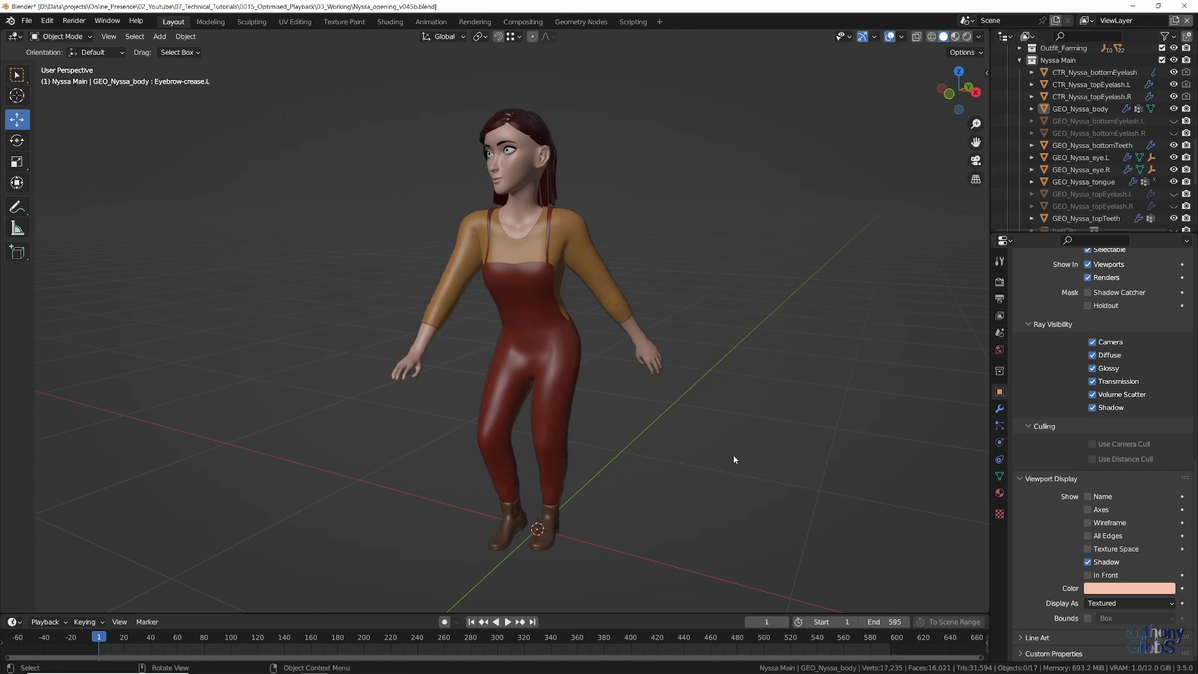
left_click(507, 621)
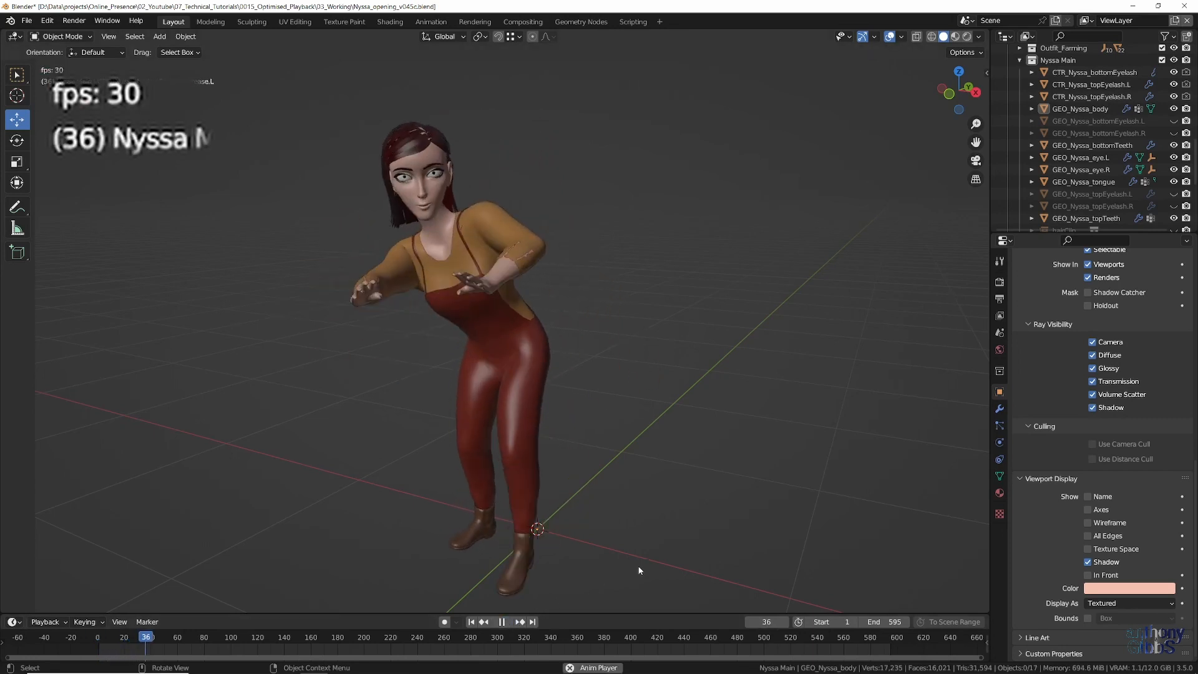